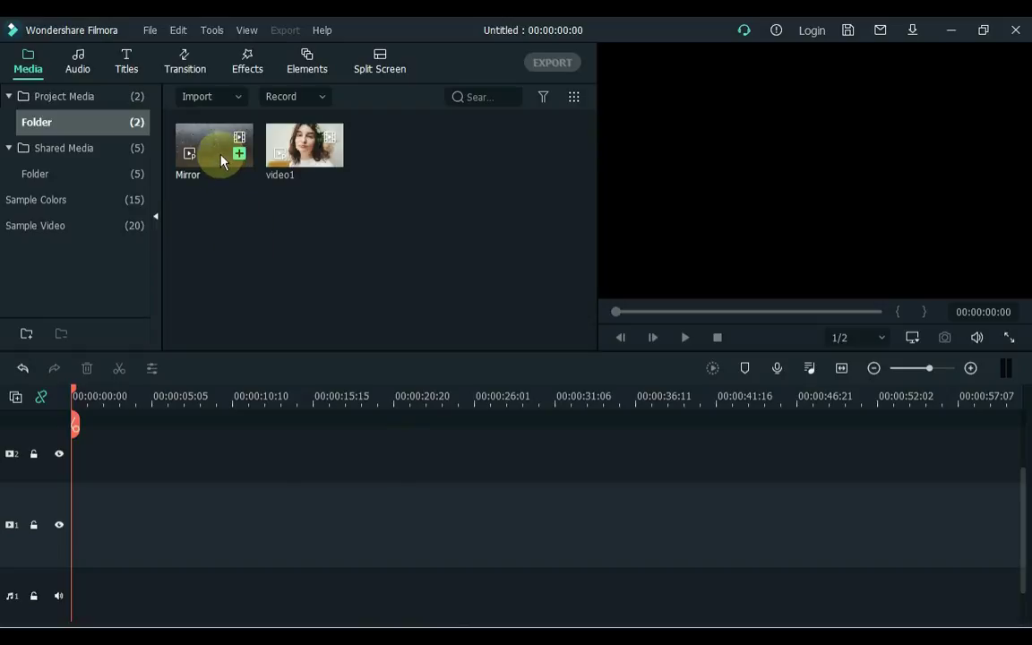
# Step: Place Mirror on video track 1 and video1 on track 2 at zero, previewing each
pyautogui.moveTo(222, 160); pyautogui.dragTo(76, 541)
pyautogui.press('space')
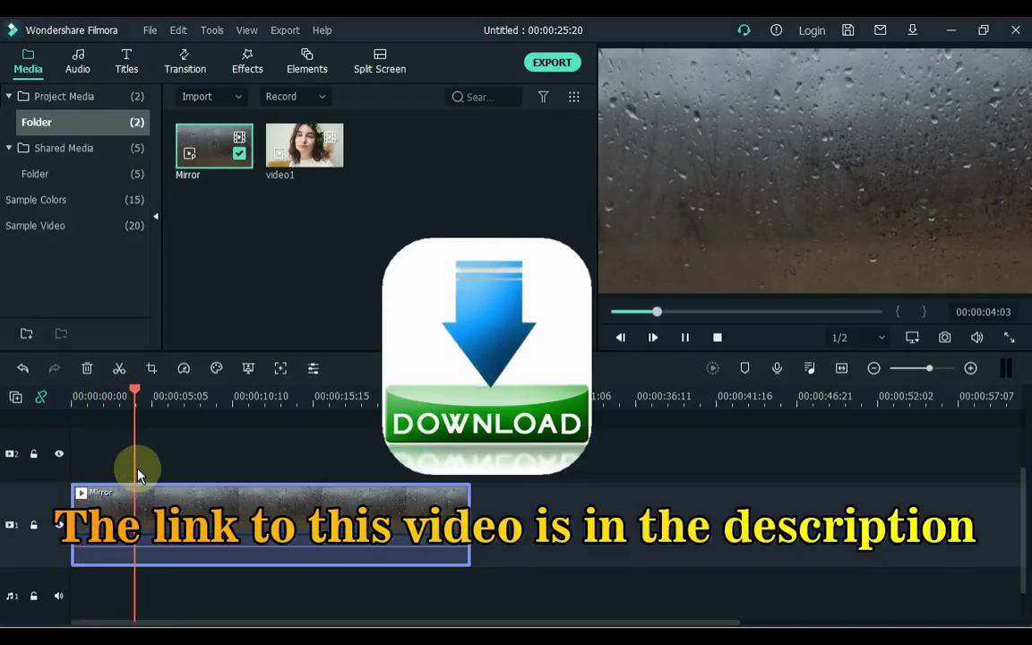
pyautogui.hotkey('ctrl', '/')
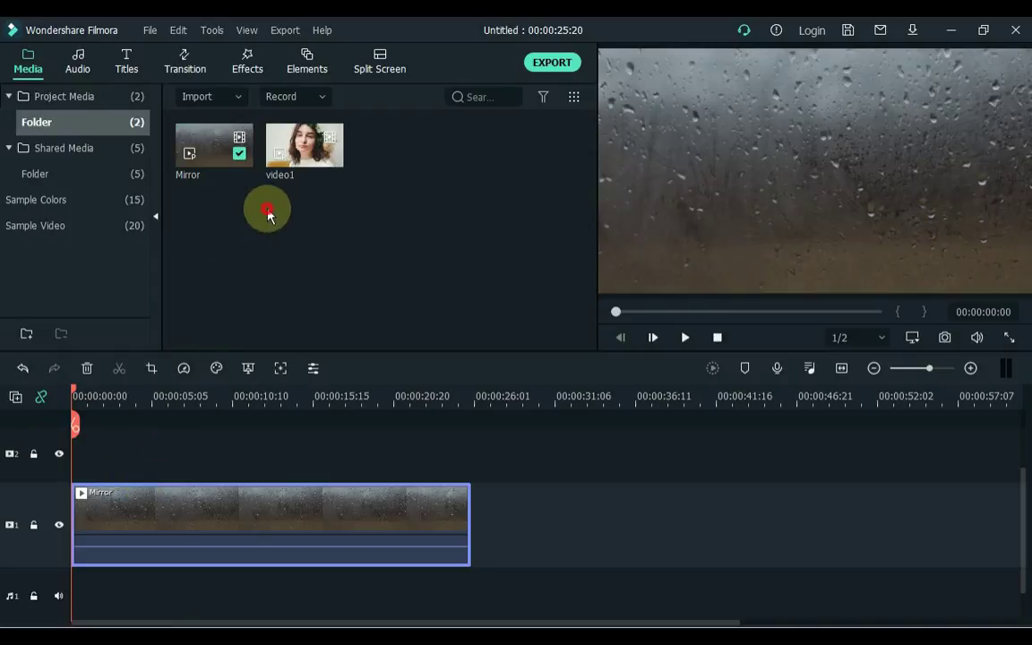
pyautogui.moveTo(270, 128); pyautogui.dragTo(84, 481)
pyautogui.press('space')
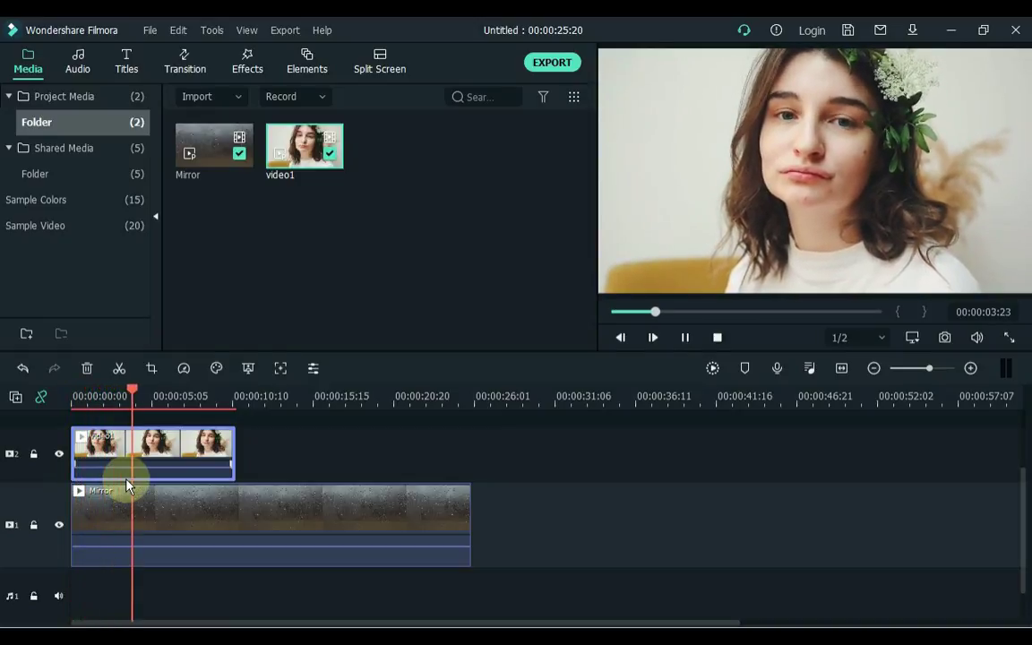
pyautogui.hotkey('ctrl', '/')
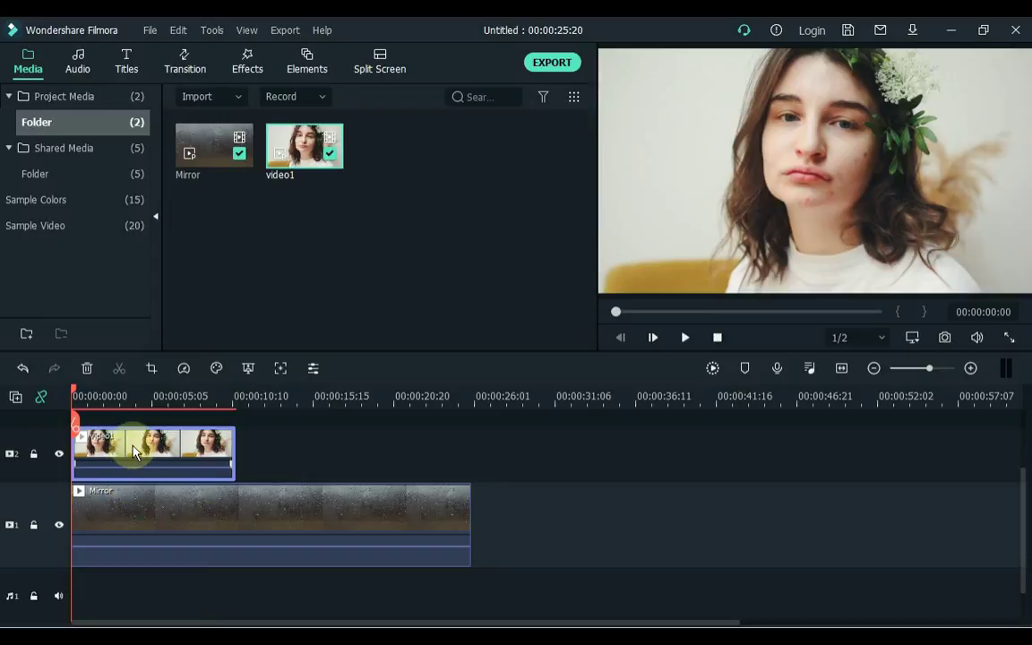
# Step: Set video1's Compositing blending mode to Overlay at 100% opacity
pyautogui.doubleClick(134, 450)
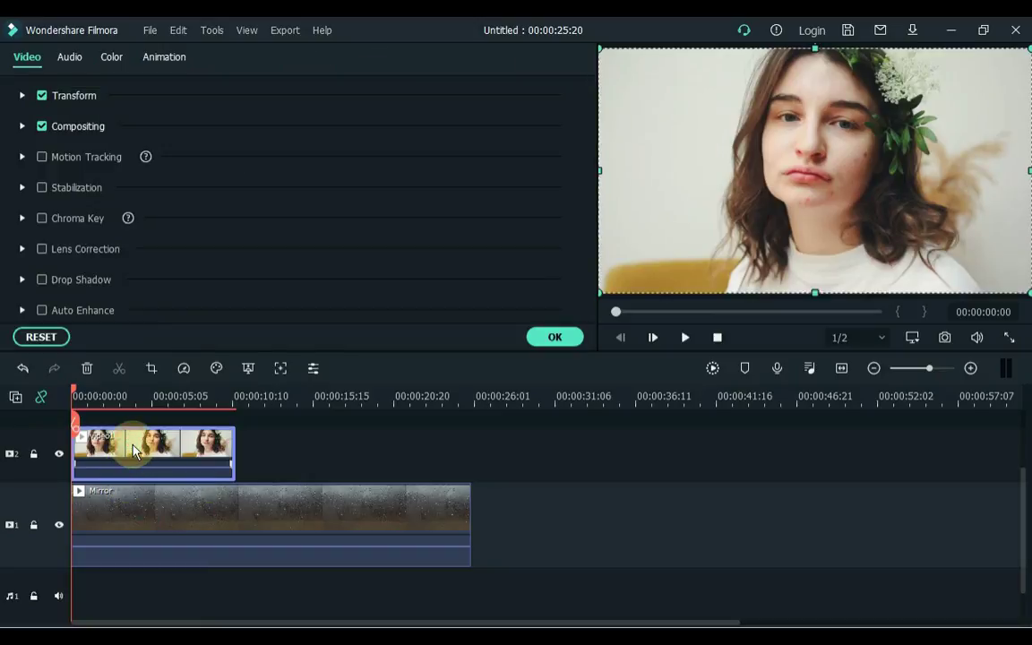
pyautogui.click(22, 126)
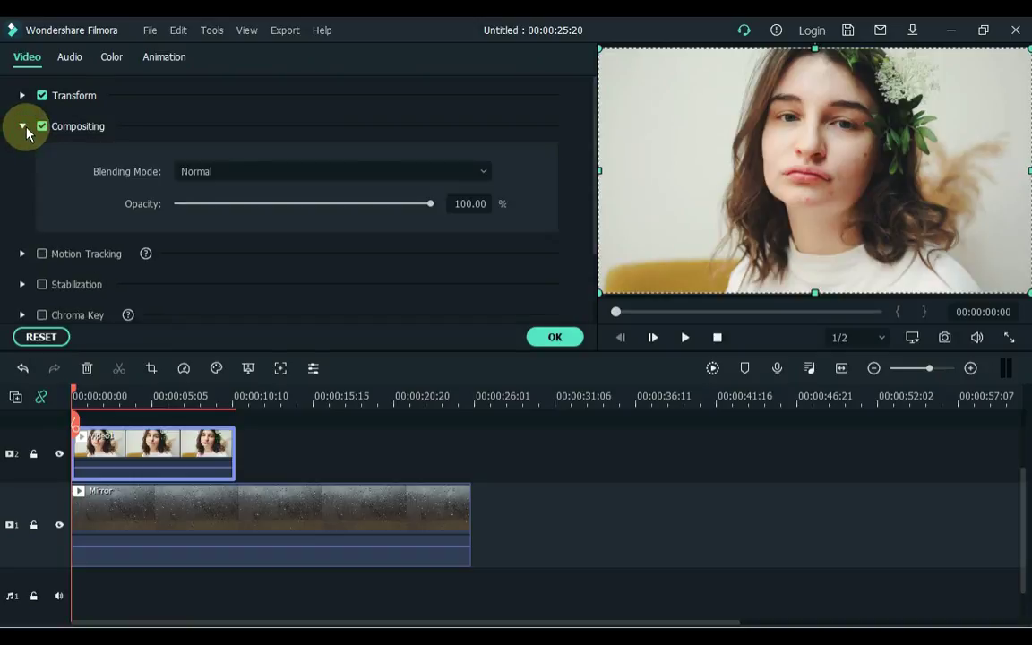
pyautogui.click(257, 172)
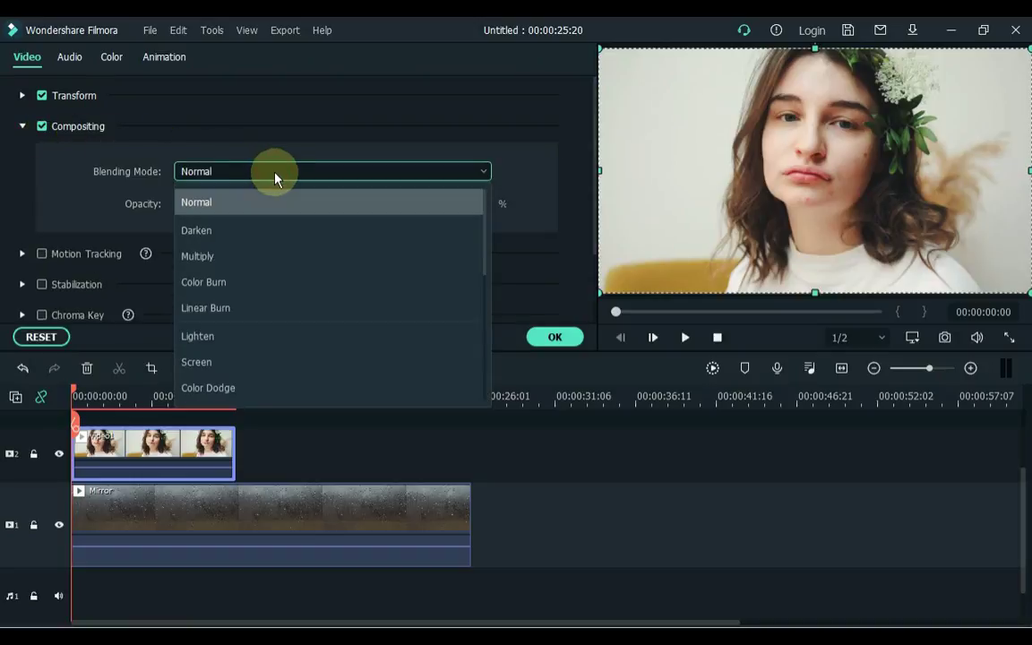
pyautogui.scroll(-1, 296, 219)
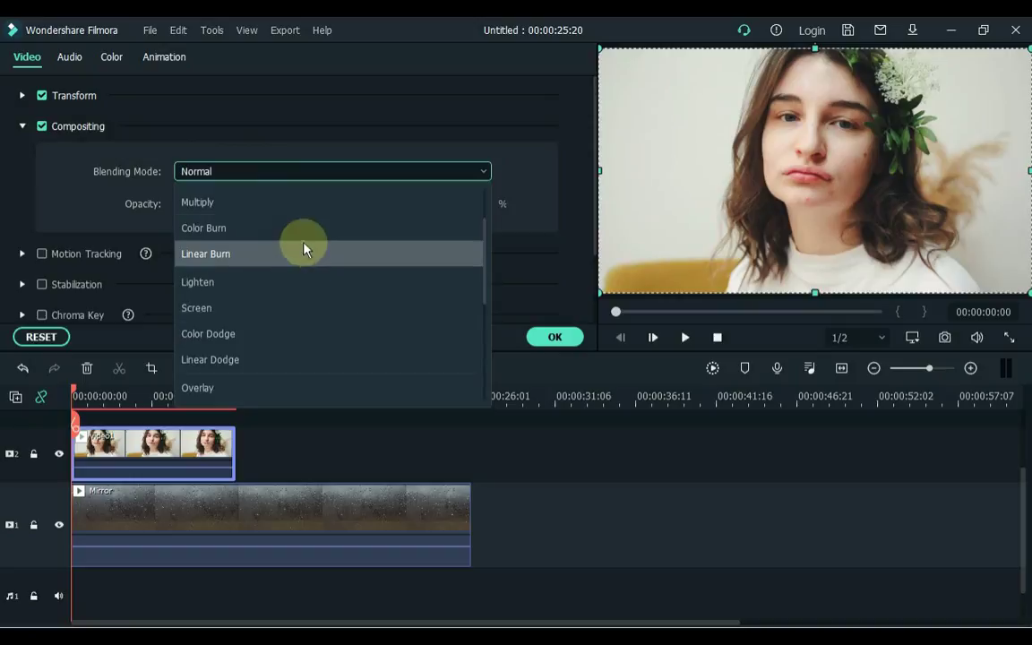
pyautogui.click(281, 392)
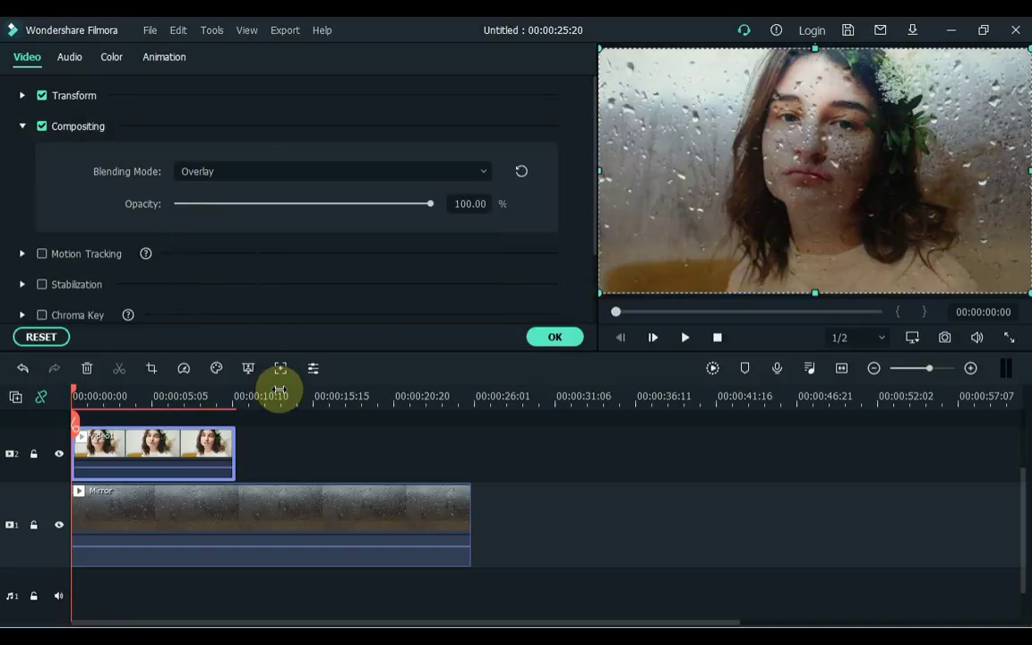
pyautogui.click(534, 345)
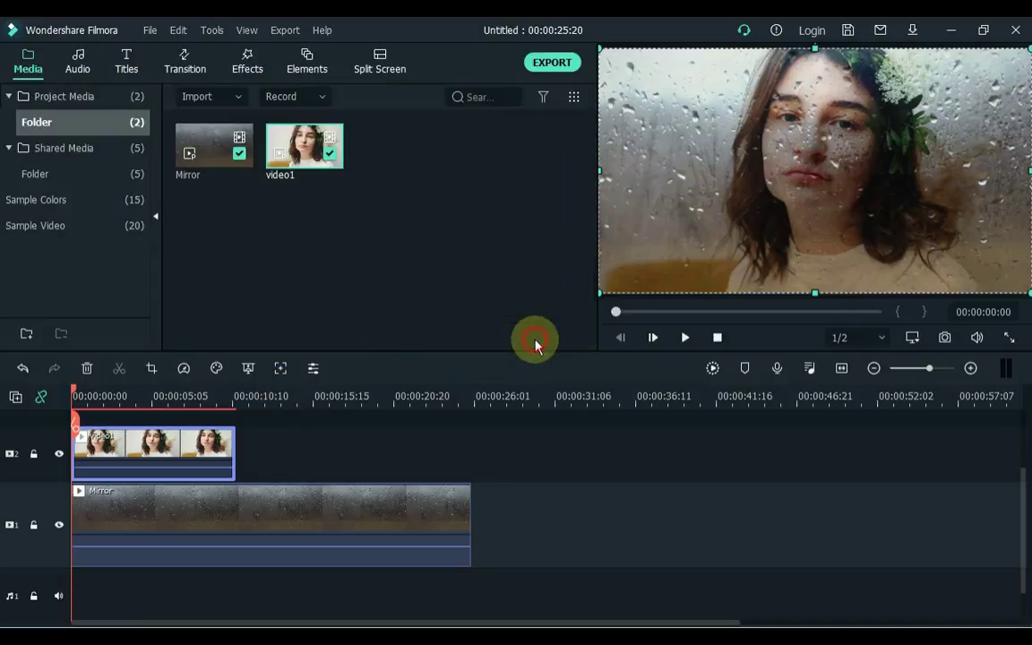
# Step: Trim the Mirror clip's end back to video1's end and play the blended result
pyautogui.click(468, 523)
pyautogui.moveTo(471, 513); pyautogui.dragTo(235, 518)
pyautogui.click(311, 515)
pyautogui.press('space')
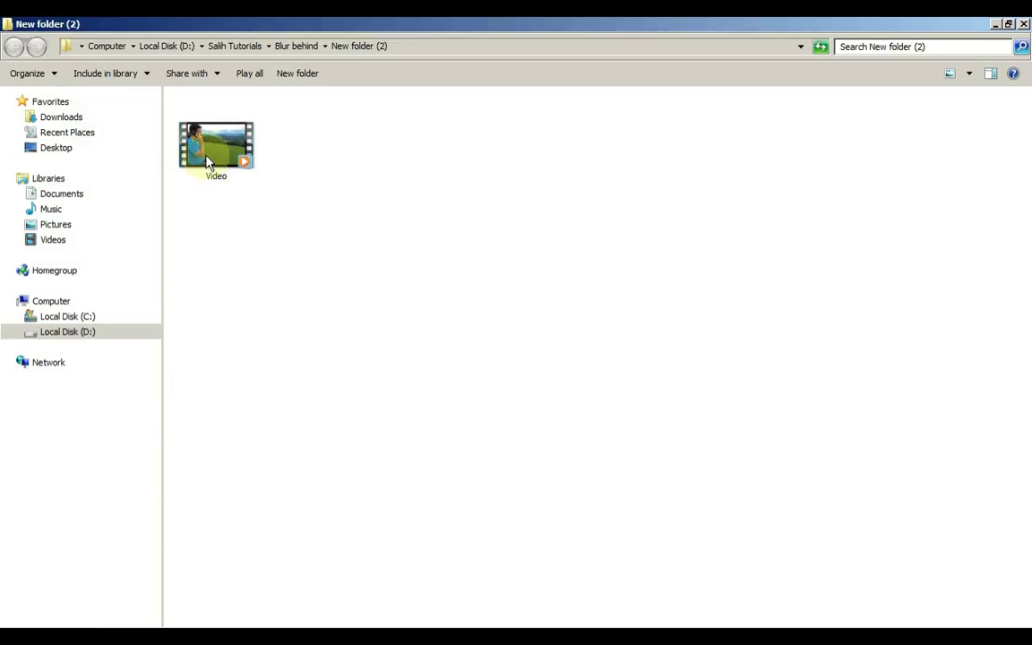
# Step: Import the Video file from Explorer into the new project's media bin
pyautogui.moveTo(190, 144); pyautogui.dragTo(435, 224)
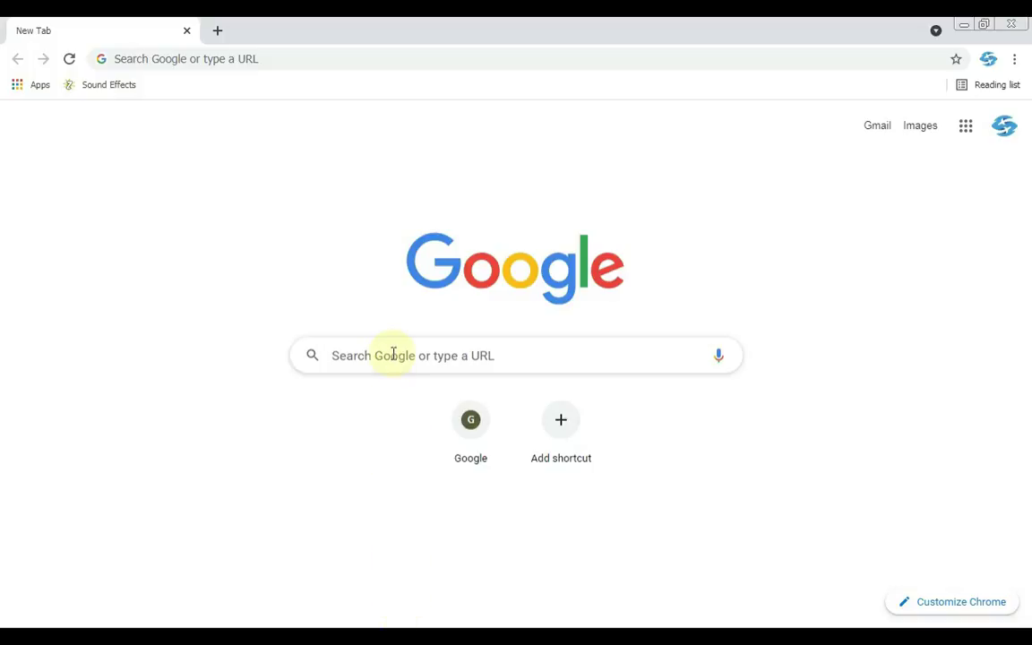
pyautogui.click(396, 354)
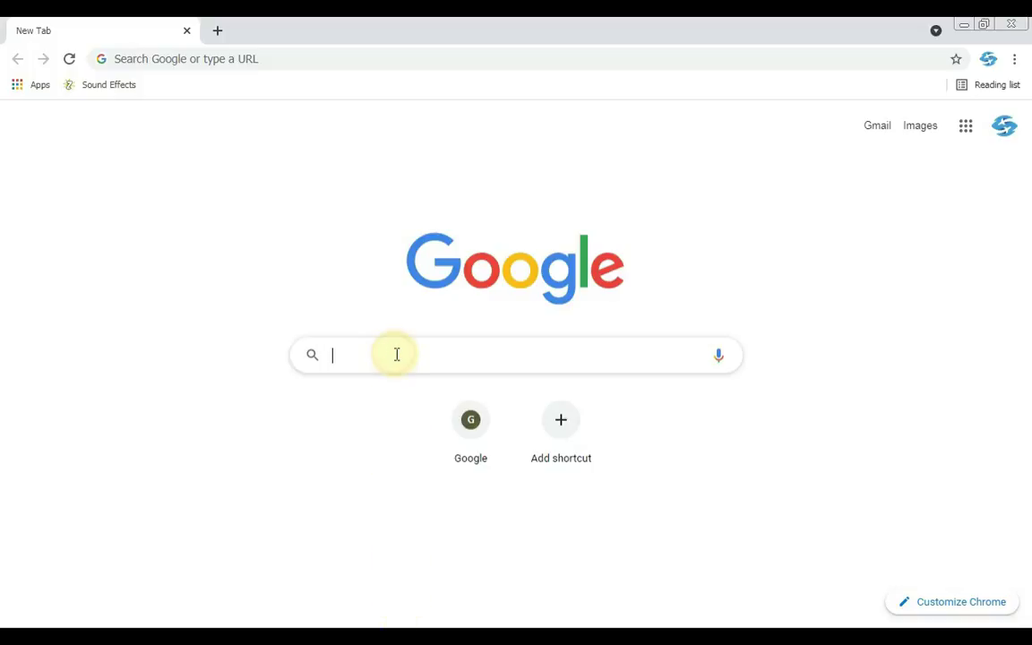
pyautogui.write('www.unsc')
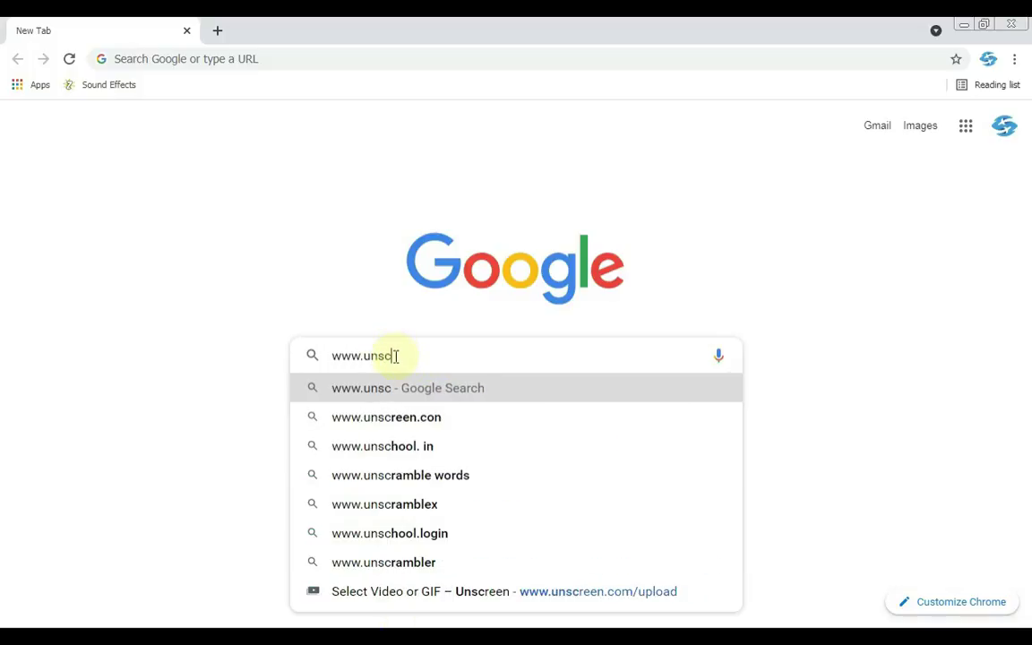
pyautogui.write('reen.com/upload')
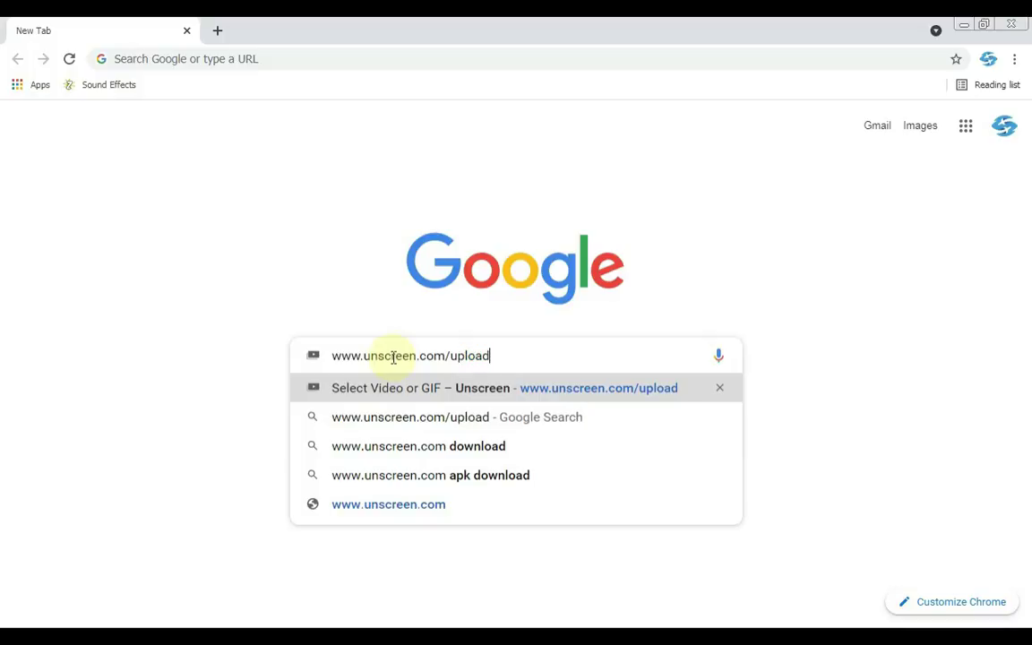
pyautogui.press('Return')
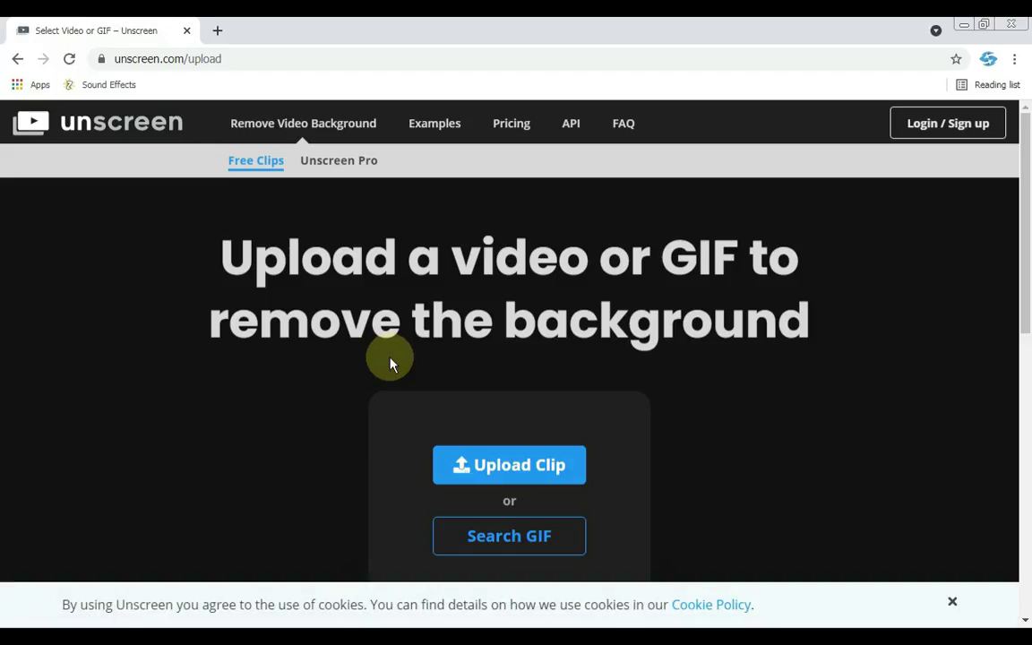
# Step: Upload the Video file to Unscreen for background removal
pyautogui.click(495, 466)
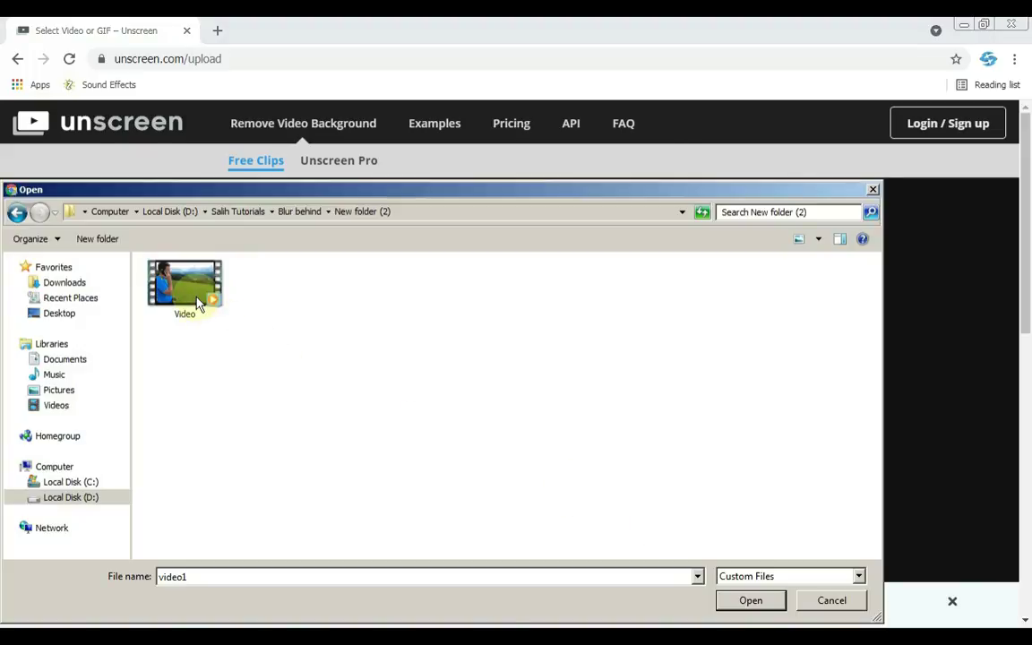
pyautogui.click(199, 305)
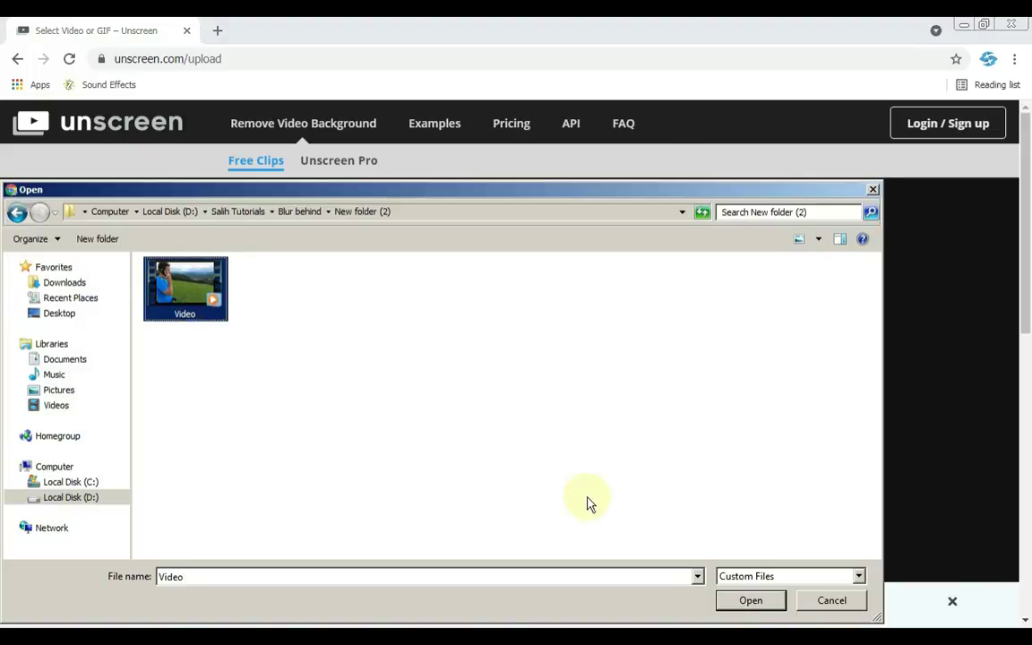
pyautogui.click(751, 601)
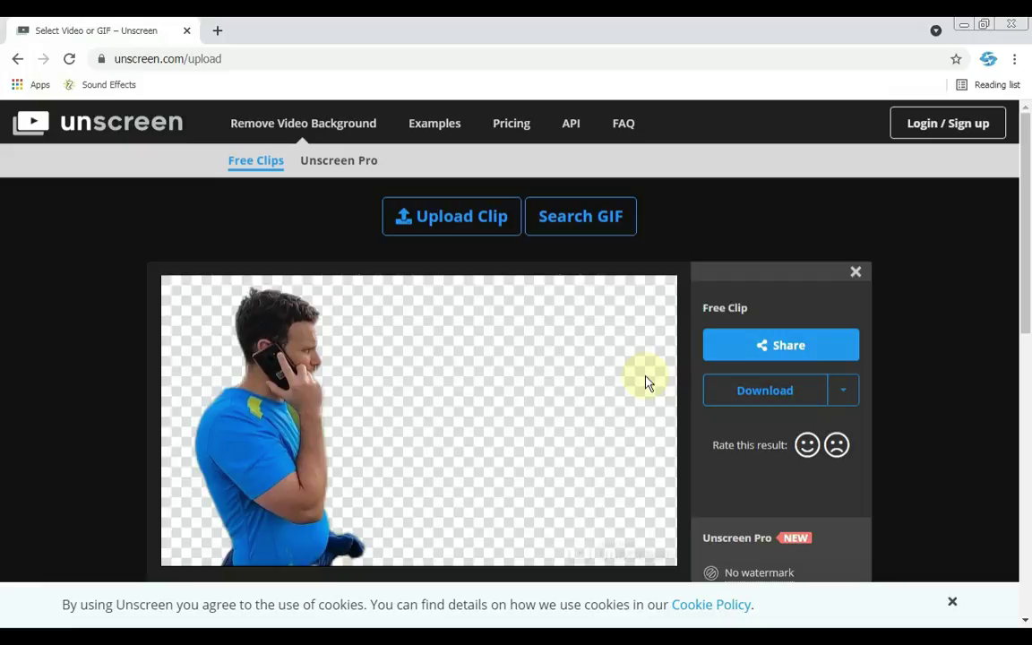
# Step: Download the background-free clip and save it as the GIF Video-unscreen
pyautogui.click(728, 391)
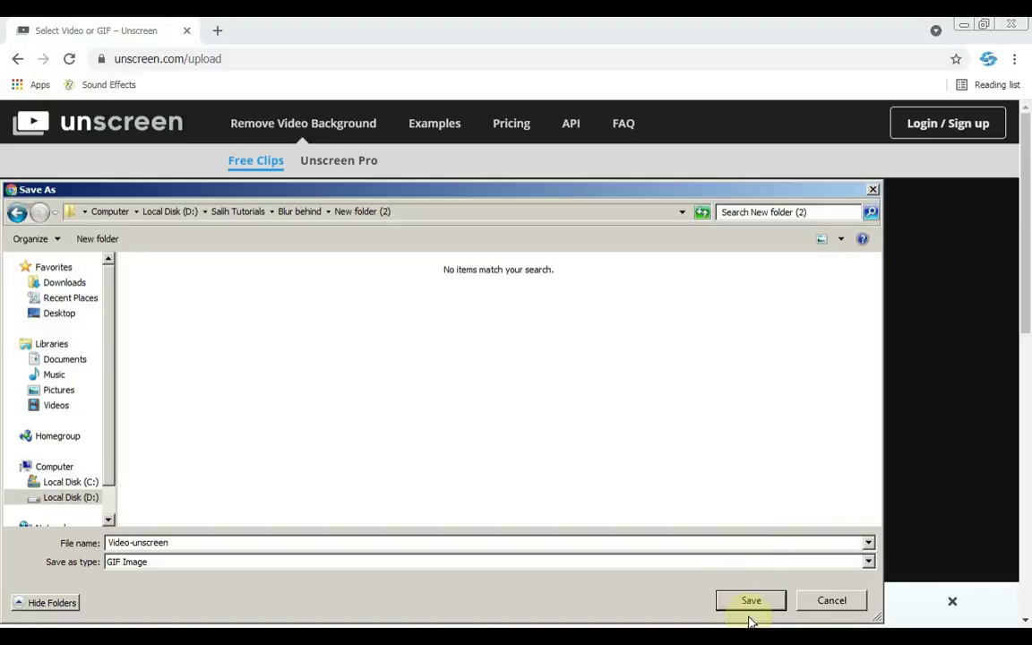
pyautogui.click(751, 600)
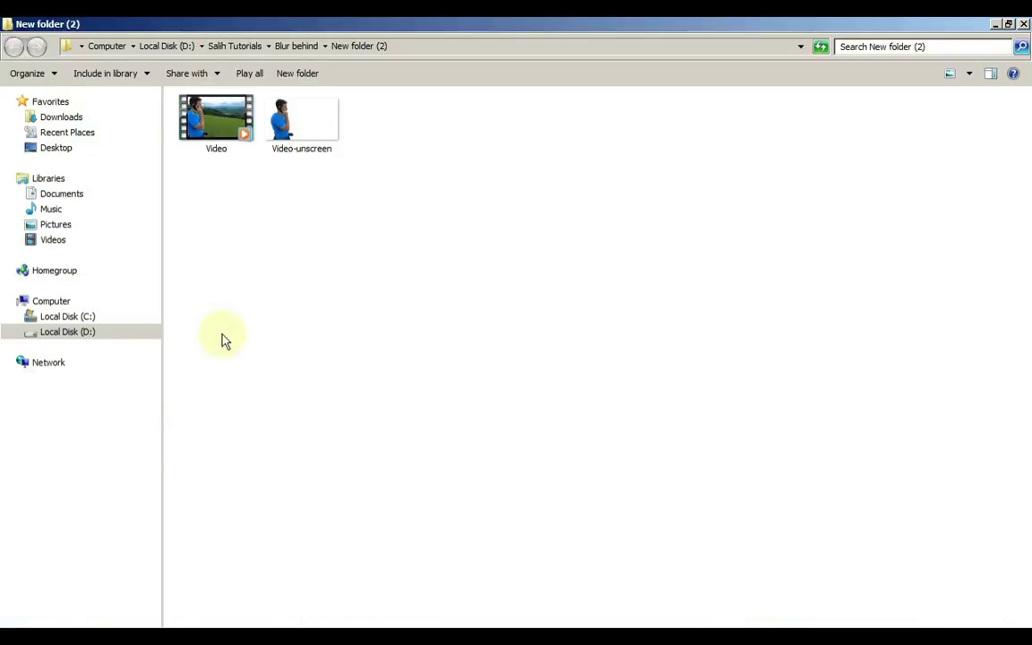
# Step: Import Video-unscreen from Explorer into Filmora's media bin
pyautogui.click(300, 130)
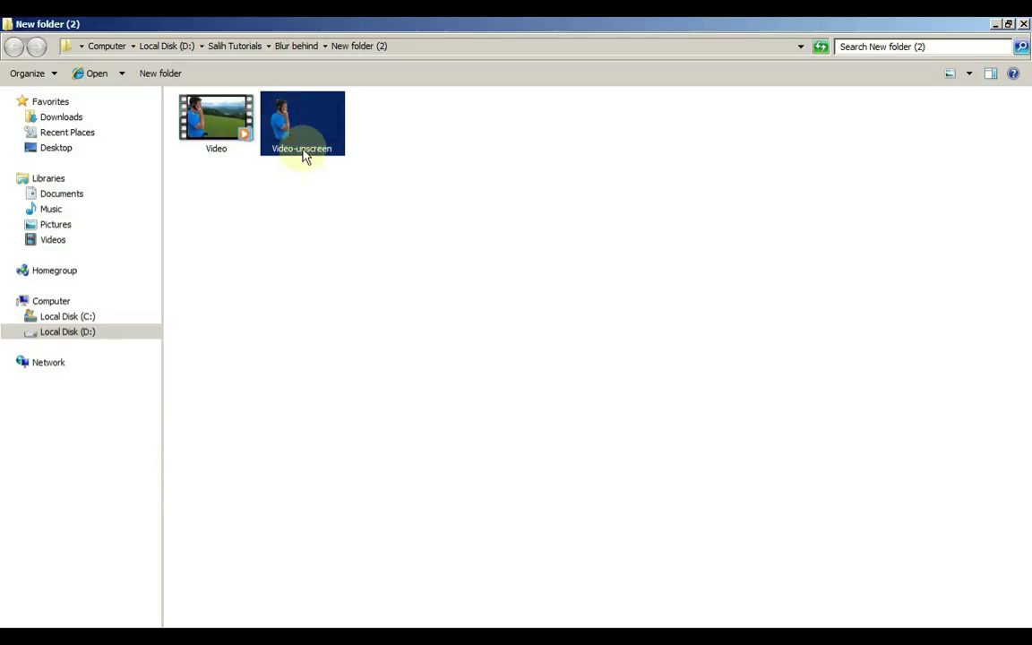
pyautogui.moveTo(305, 134); pyautogui.dragTo(373, 199)
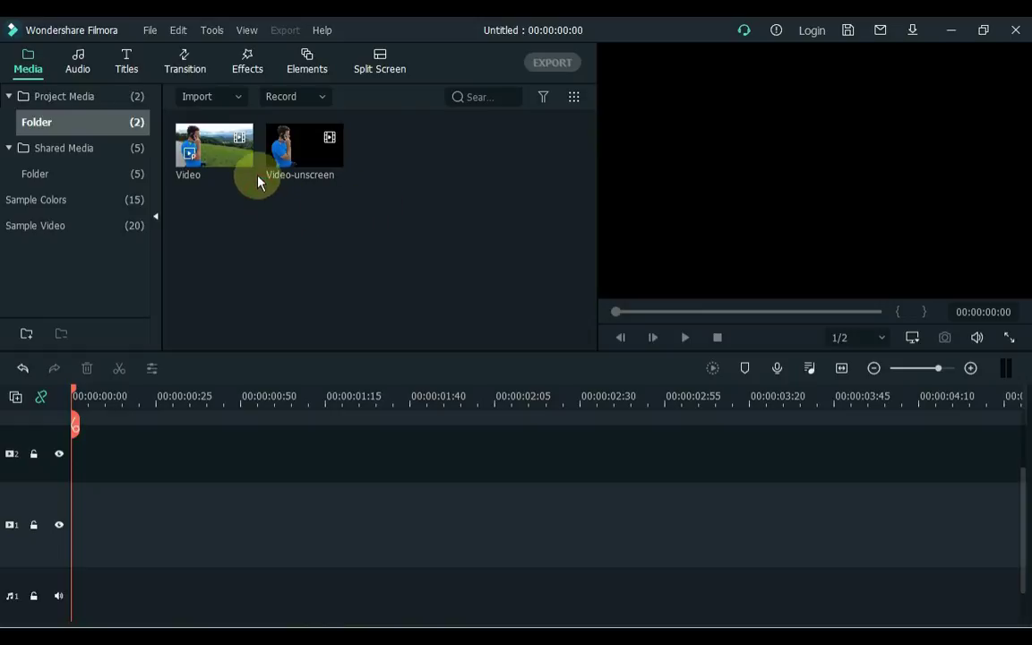
# Step: Add Video to track 1, match the project to 1280 x 720 25fps, and play it
pyautogui.moveTo(219, 160); pyautogui.dragTo(72, 519)
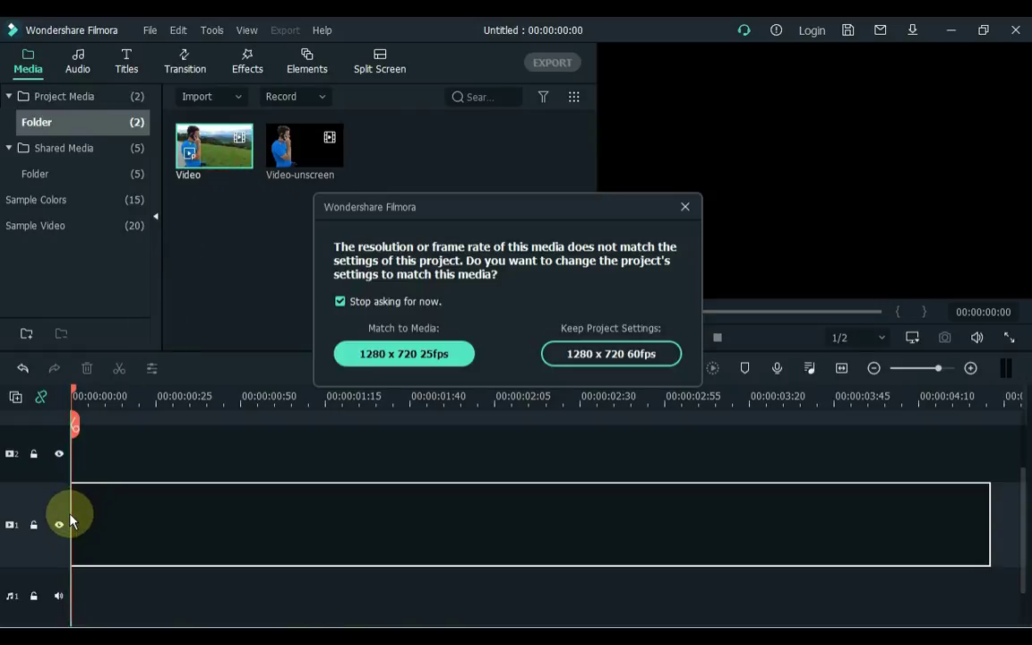
pyautogui.click(375, 358)
pyautogui.click(339, 462)
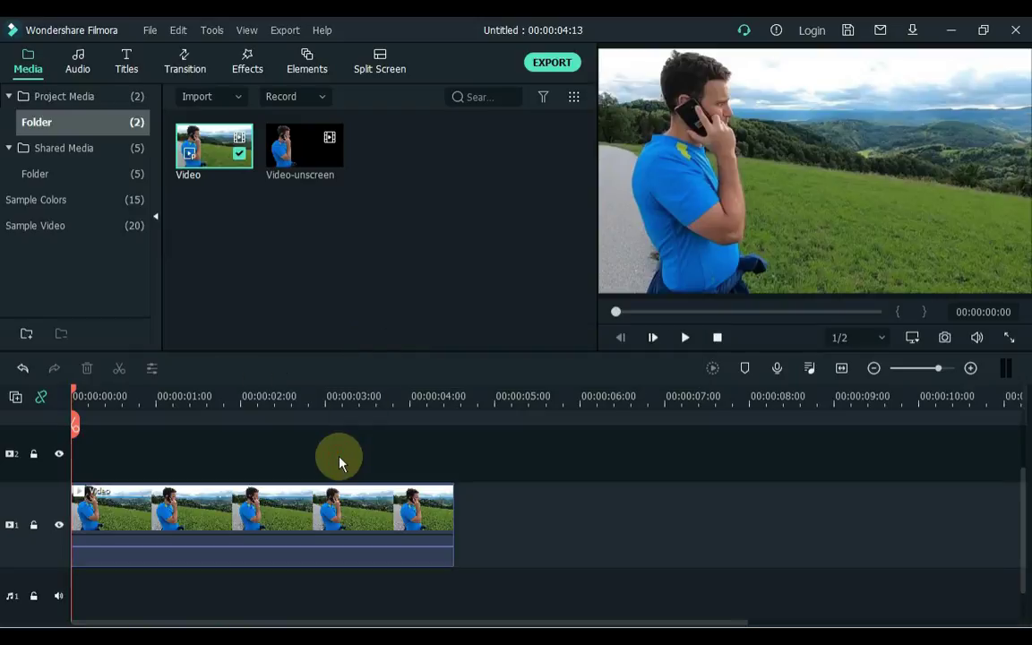
pyautogui.press('space')
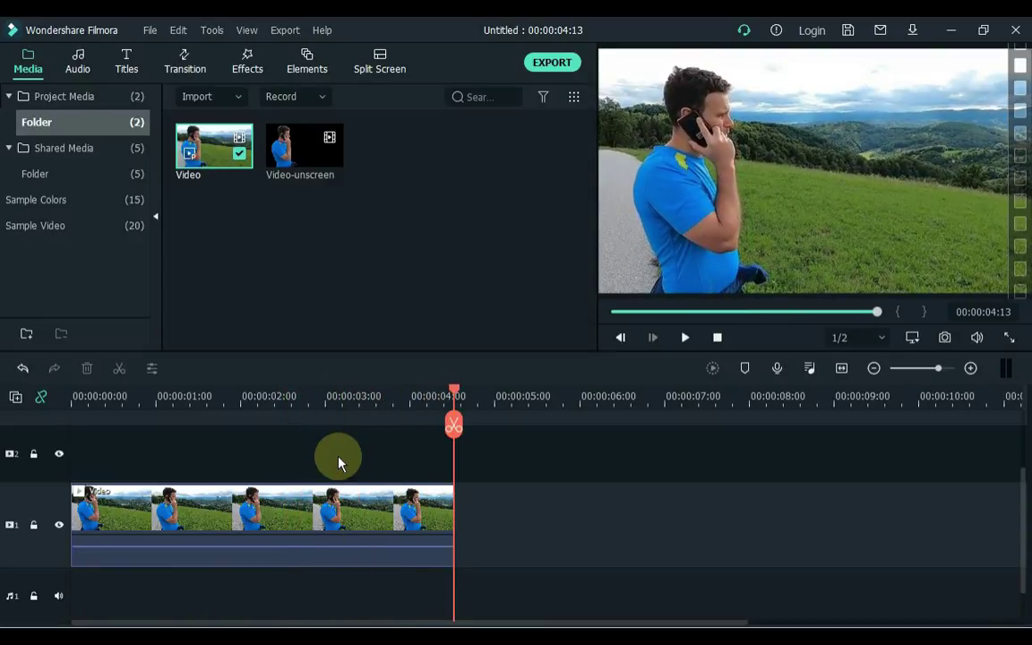
pyautogui.press('Home')
pyautogui.scroll(3, 337, 463)
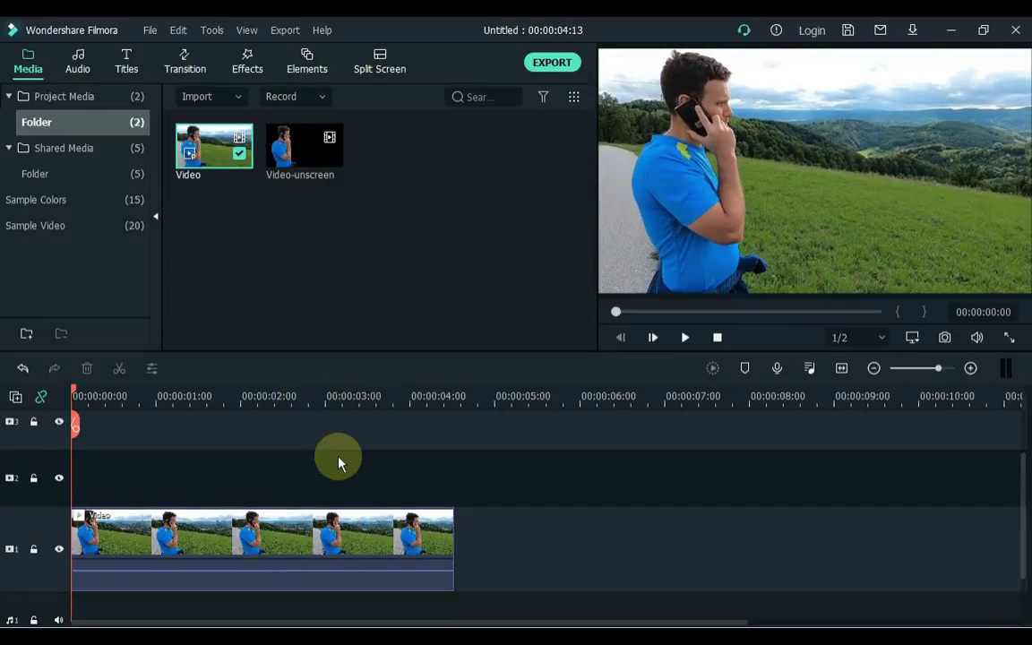
pyautogui.scroll(1, 330, 469)
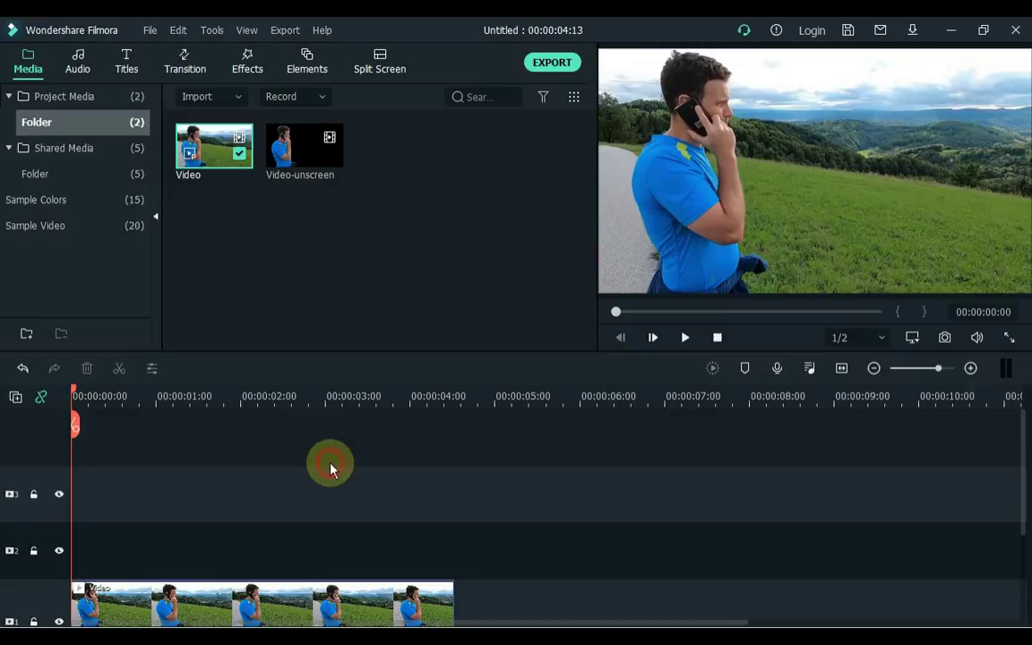
# Step: Put Video-unscreen on track 3 at zero, stretch it to Slow 0.90x, and preview
pyautogui.moveTo(298, 167); pyautogui.dragTo(69, 508)
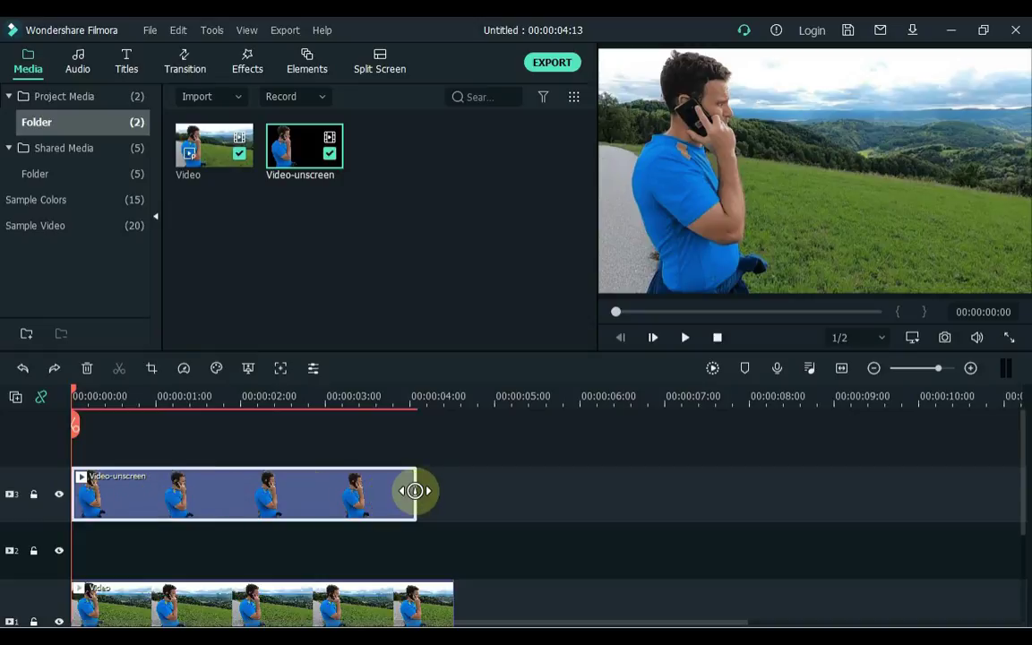
pyautogui.moveTo(415, 491); pyautogui.dragTo(453, 491)
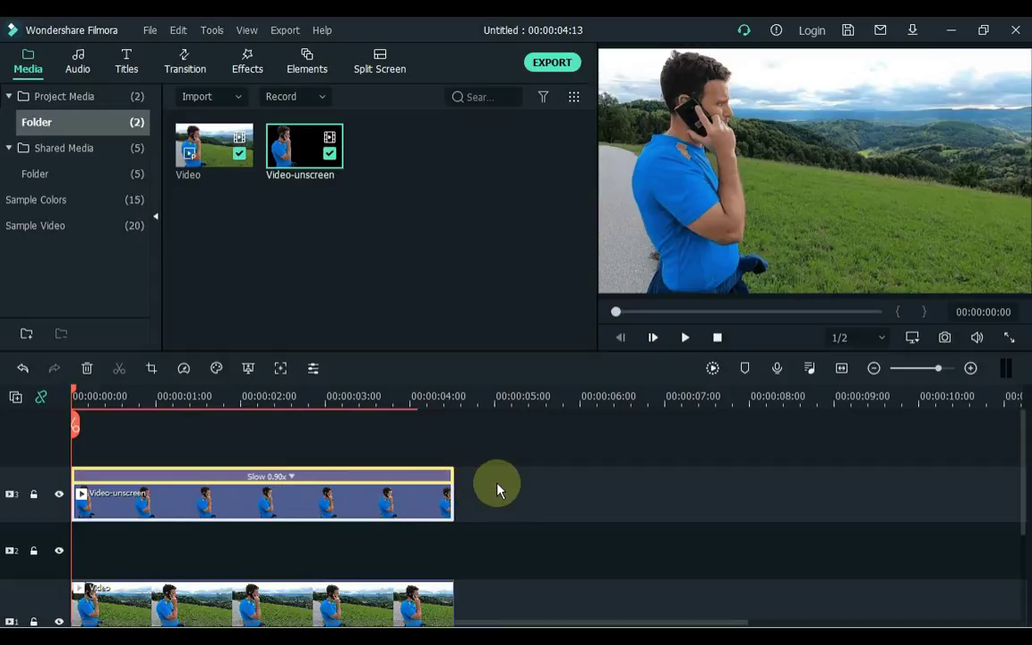
pyautogui.press('space')
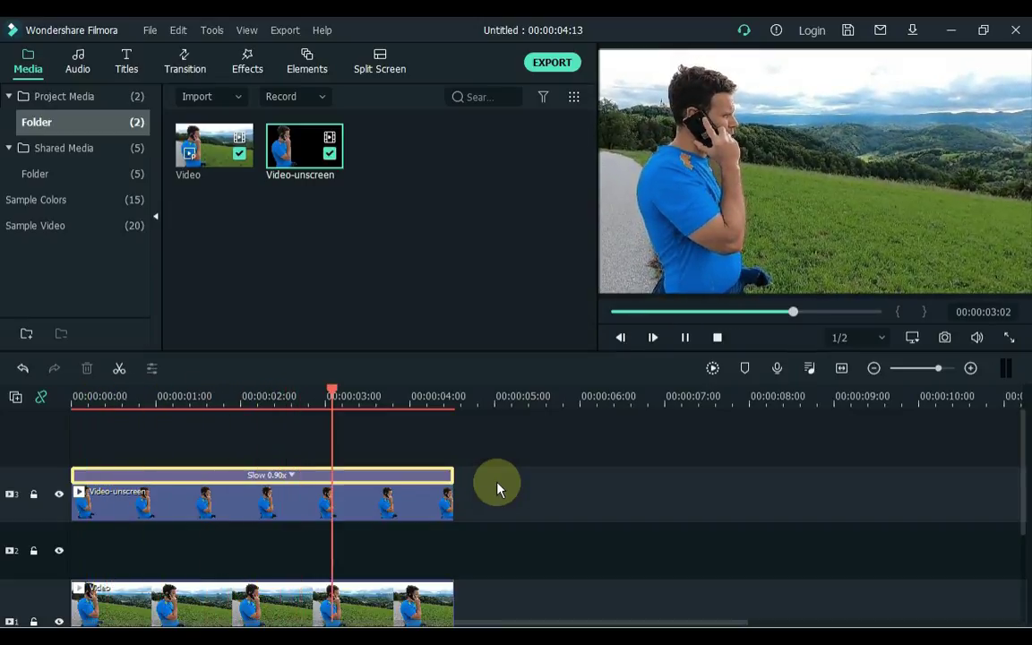
pyautogui.press('space')
pyautogui.press('Home')
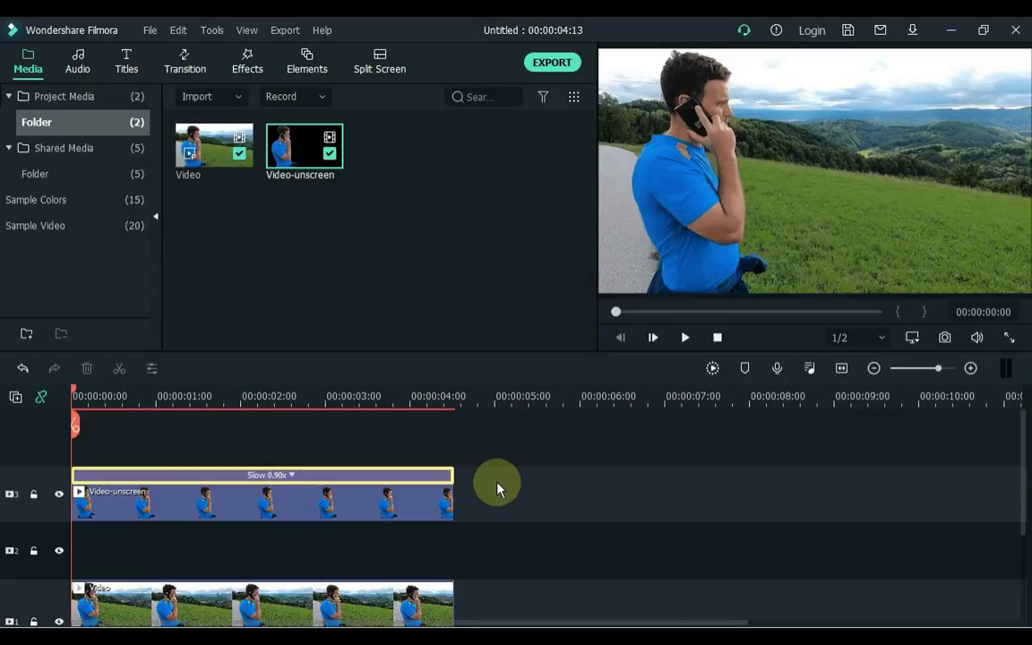
# Step: Add the Square Blur effect to track 2, trim it to the clips' length, and play it back
pyautogui.click(248, 63)
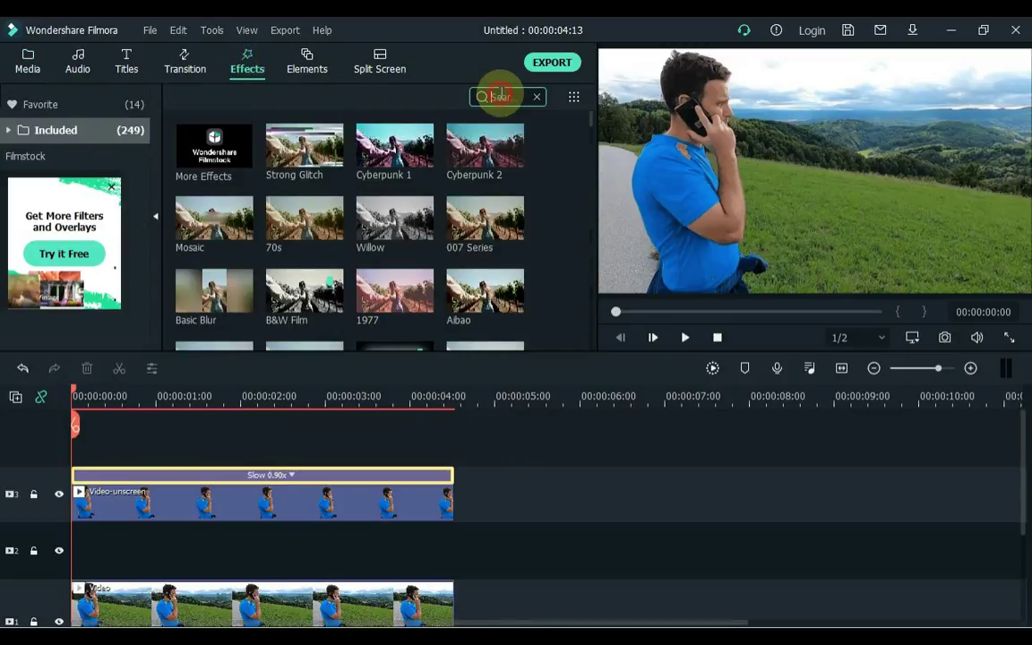
pyautogui.write('so')
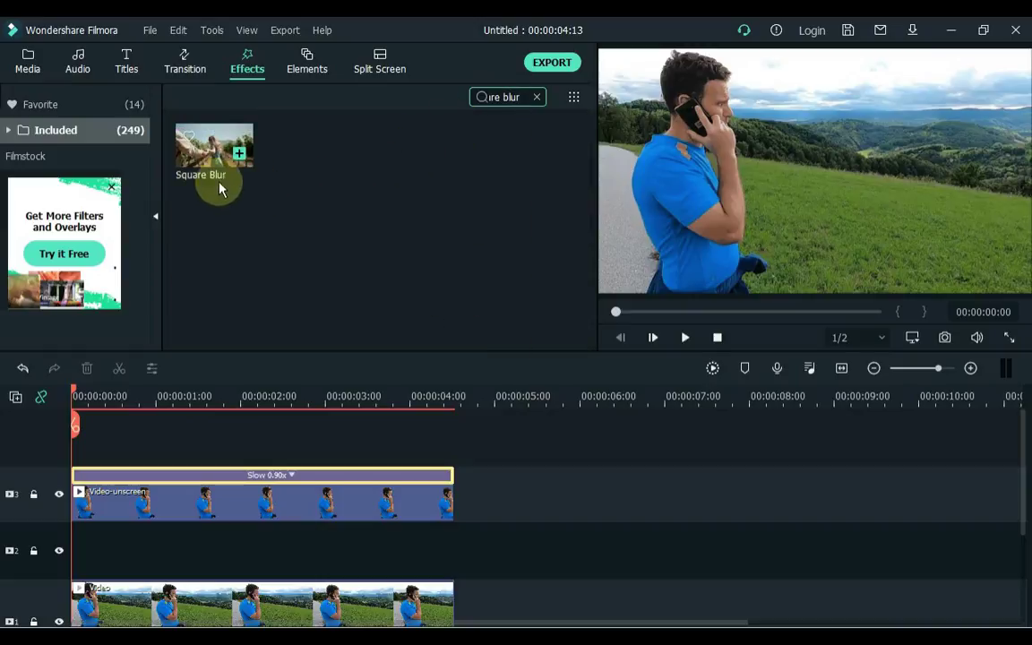
pyautogui.moveTo(198, 165); pyautogui.dragTo(61, 535)
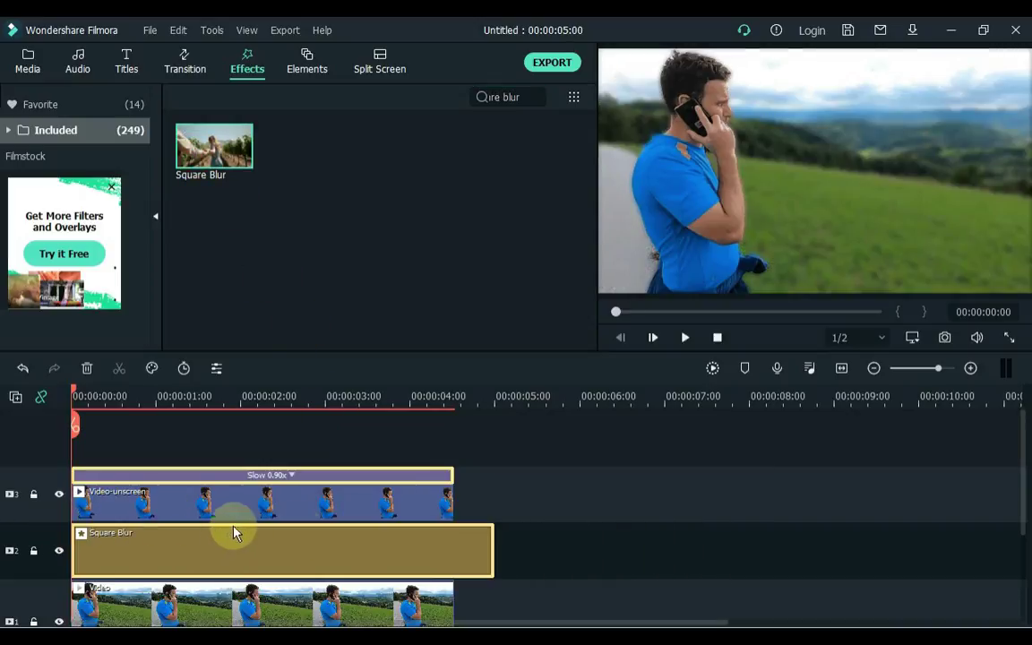
pyautogui.moveTo(493, 539); pyautogui.dragTo(455, 540)
pyautogui.click(492, 553)
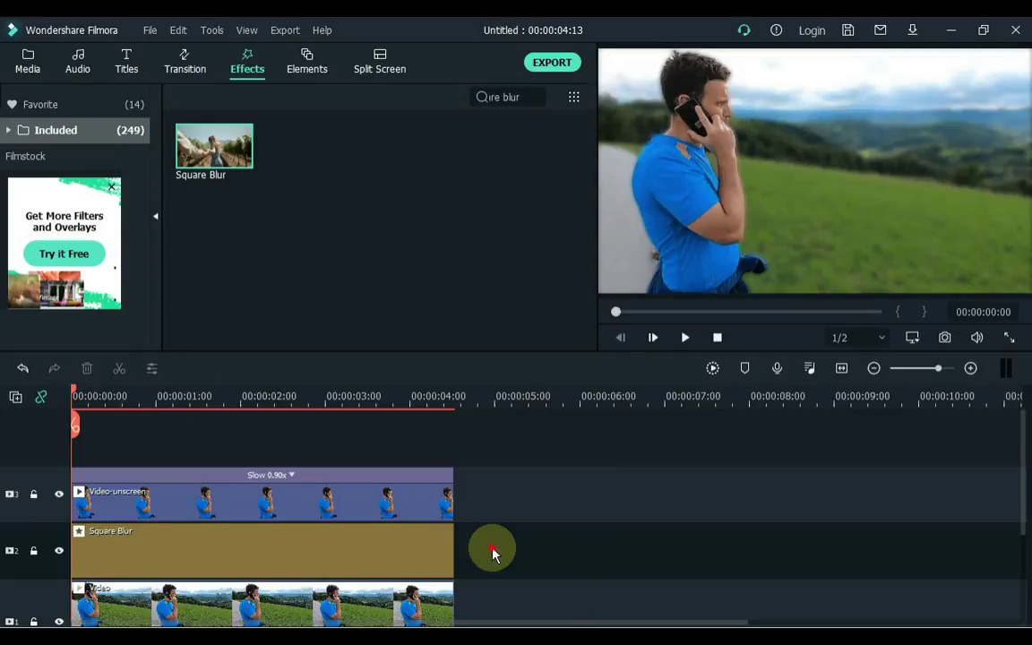
pyautogui.press('space')
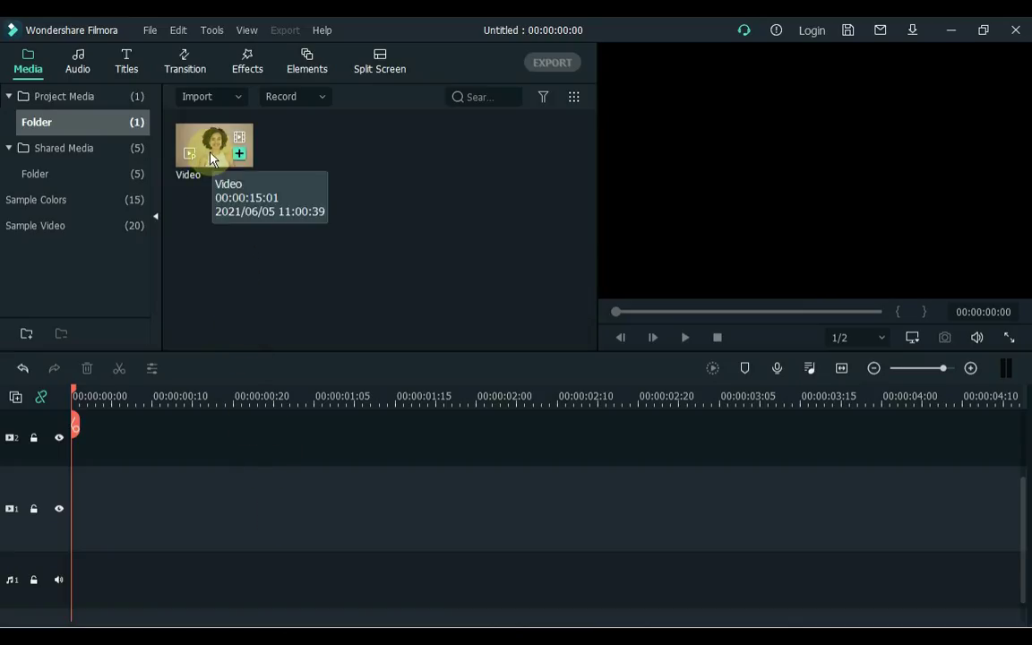
# Step: Put the Video clip on track 1, matching the project to 1920 x 1080 25fps, and preview it
pyautogui.moveTo(212, 154); pyautogui.dragTo(62, 513)
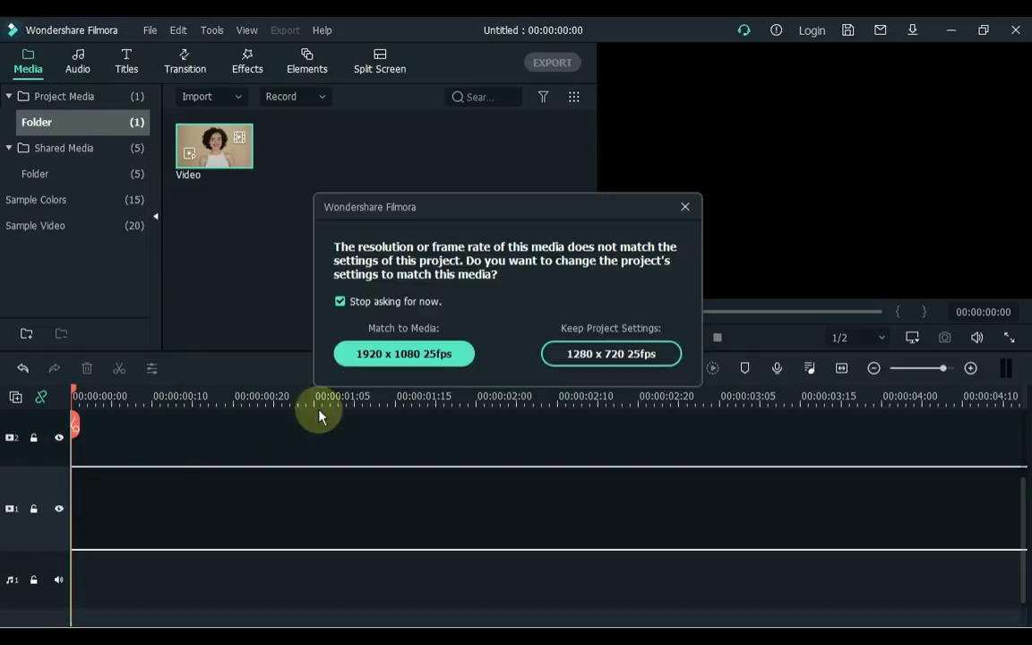
pyautogui.click(403, 353)
pyautogui.click(714, 368)
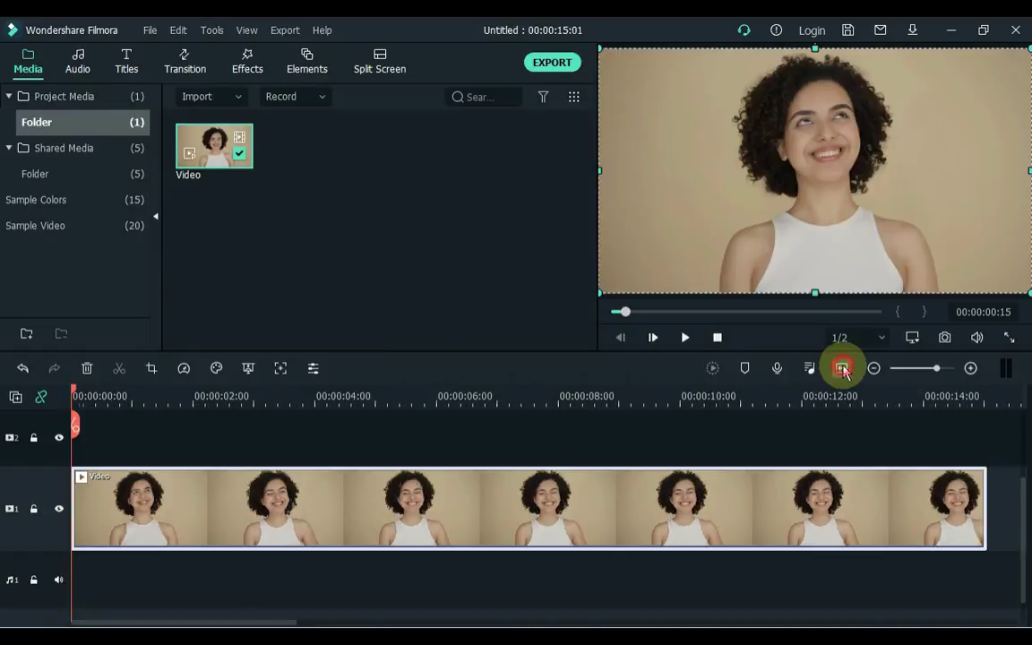
pyautogui.click(792, 434)
pyautogui.press('space')
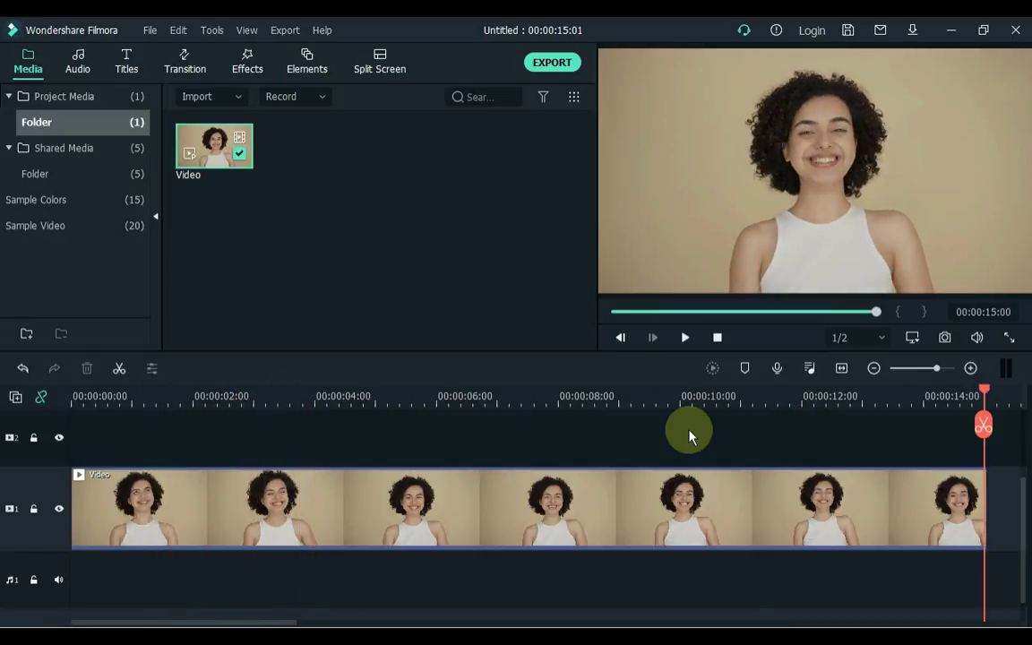
# Step: Add the Split Style effect on track 2, extend it to the video's end, and play it back
pyautogui.click(243, 70)
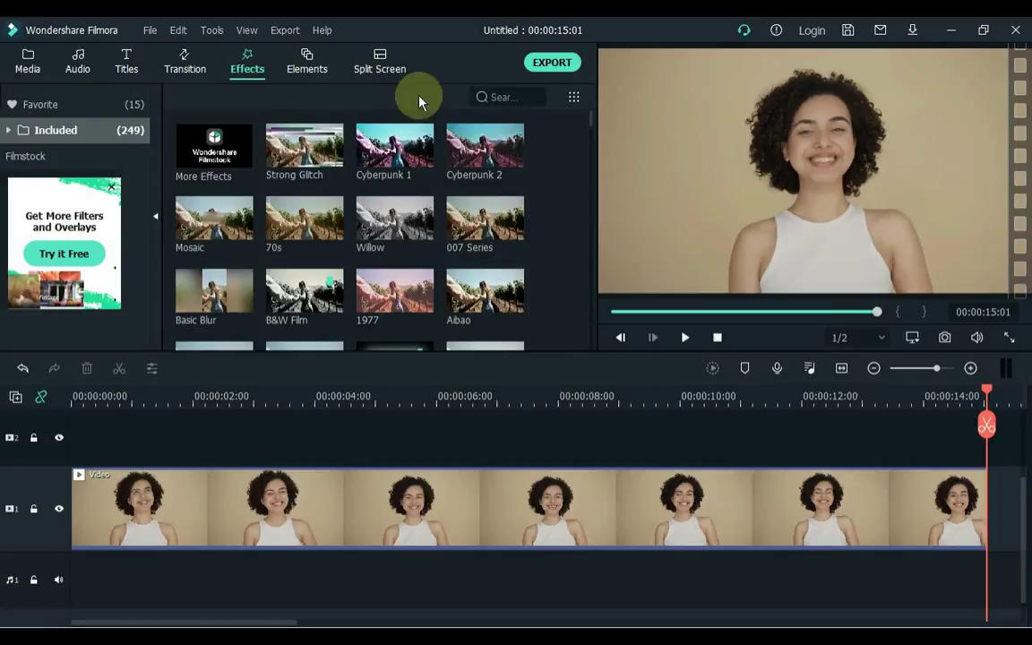
pyautogui.write('split st')
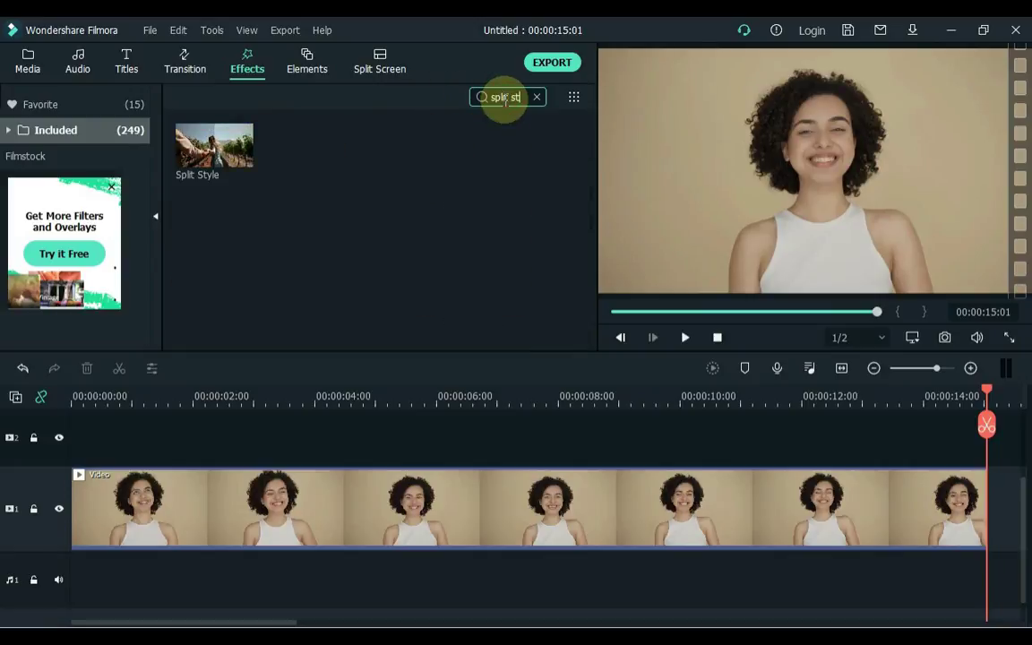
pyautogui.write('yle')
pyautogui.moveTo(207, 166); pyautogui.dragTo(72, 438)
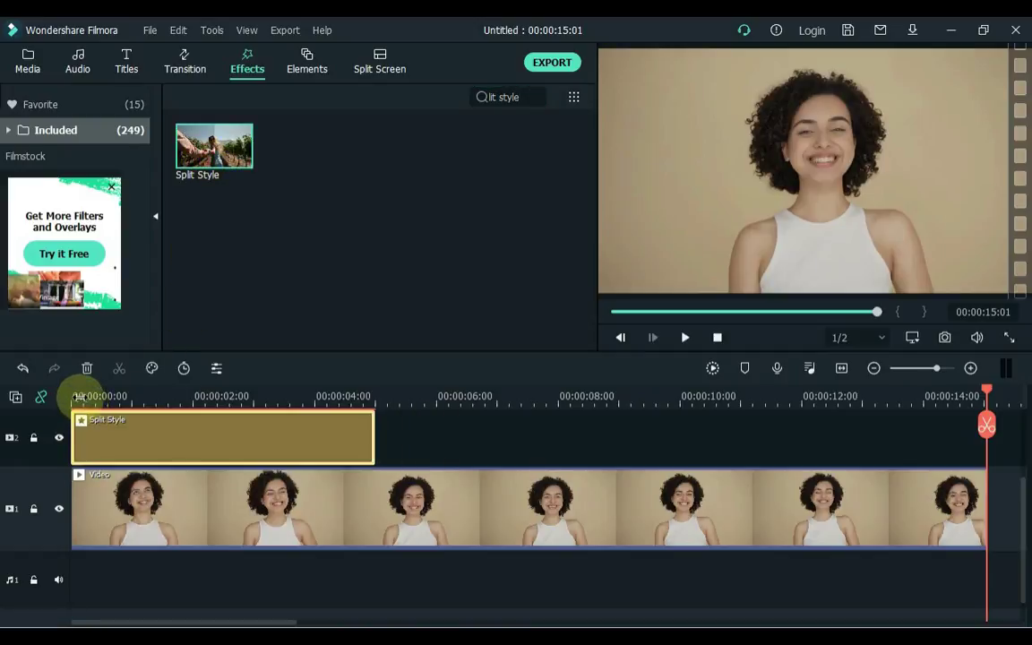
pyautogui.click(76, 397)
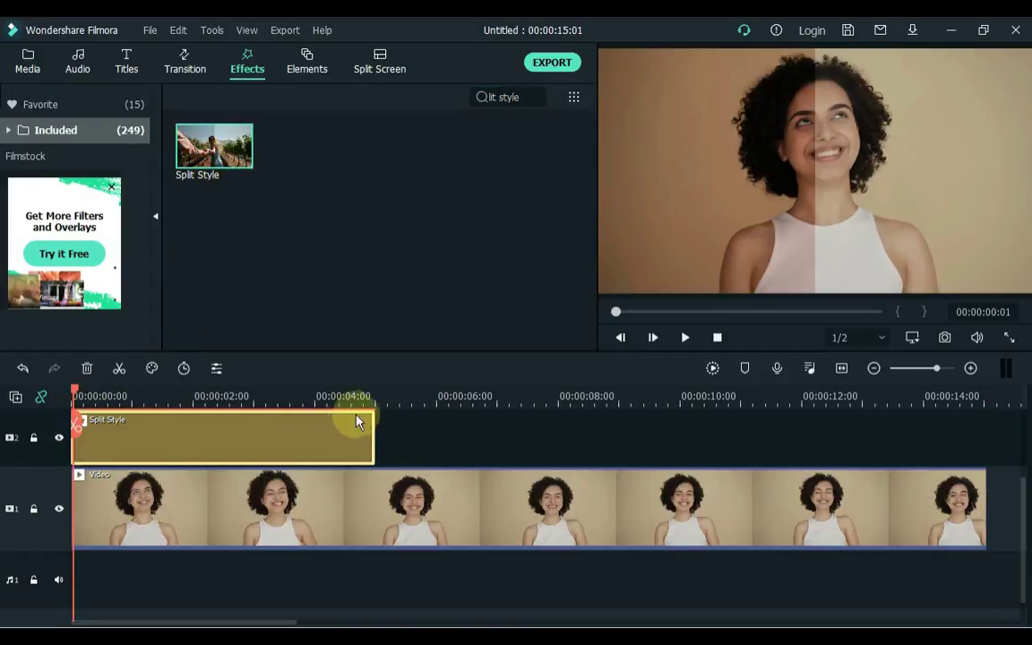
pyautogui.moveTo(374, 430); pyautogui.dragTo(981, 437)
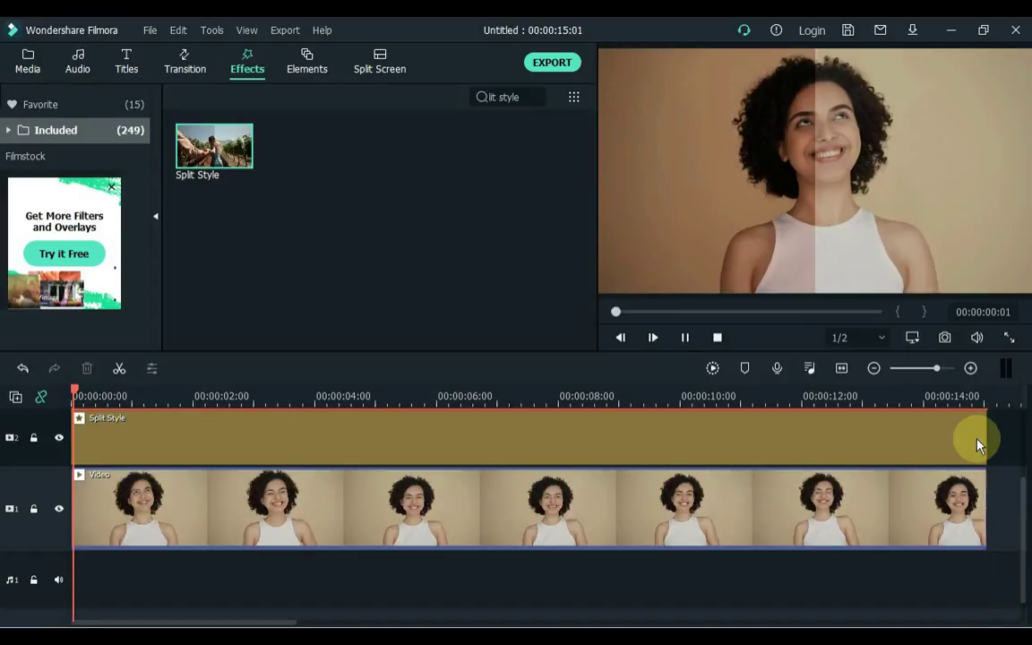
pyautogui.press('space')
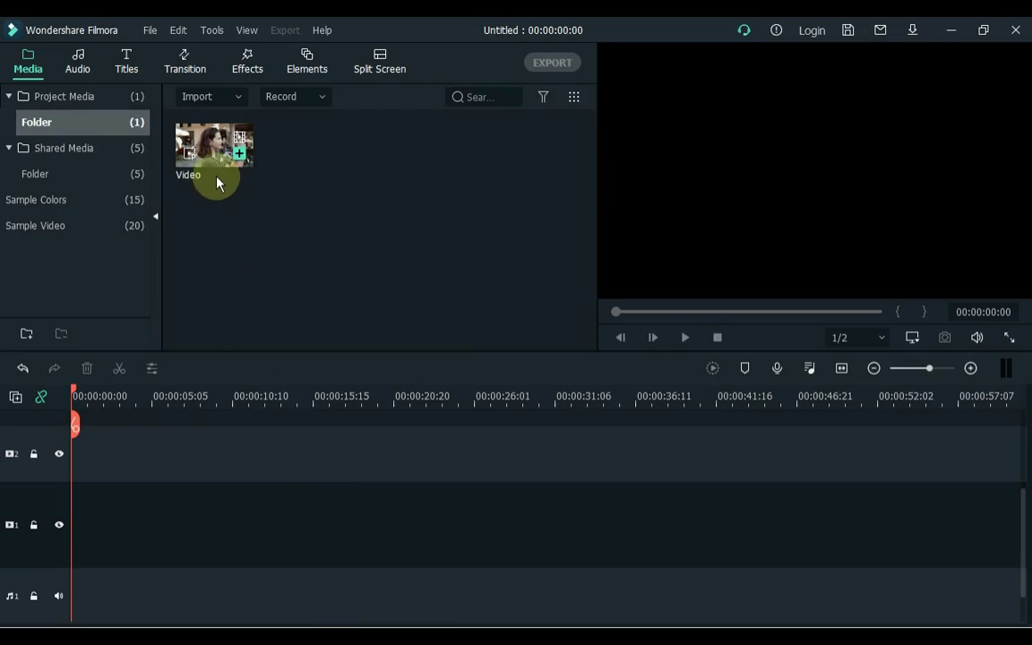
# Step: Add the video to track 1 matched to 1280 x 720 50fps and preview it
pyautogui.moveTo(215, 164); pyautogui.dragTo(79, 518)
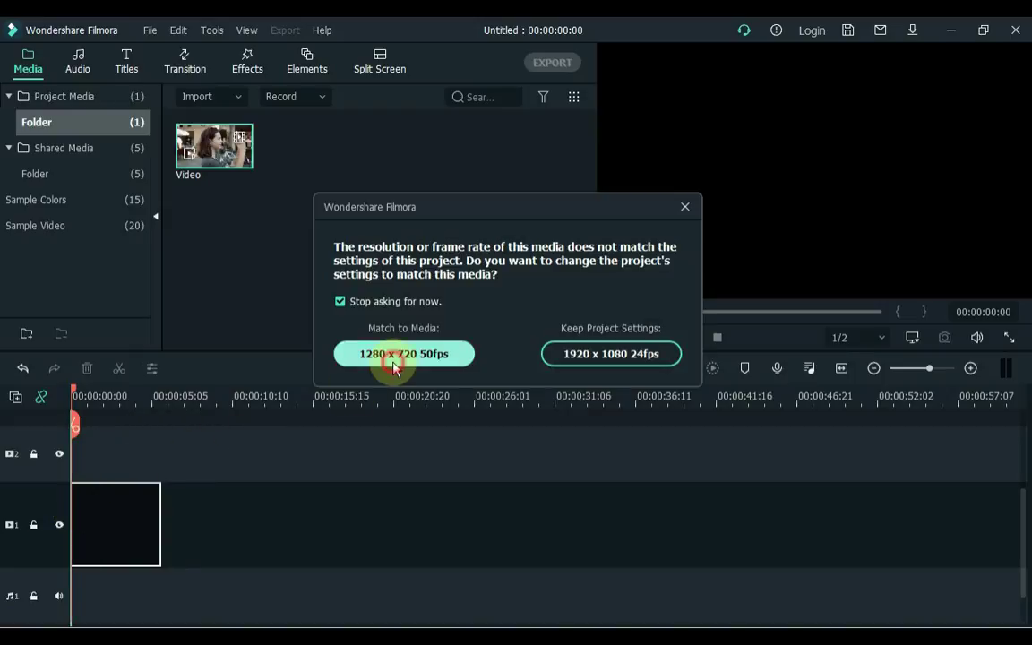
pyautogui.click(394, 355)
pyautogui.press('space')
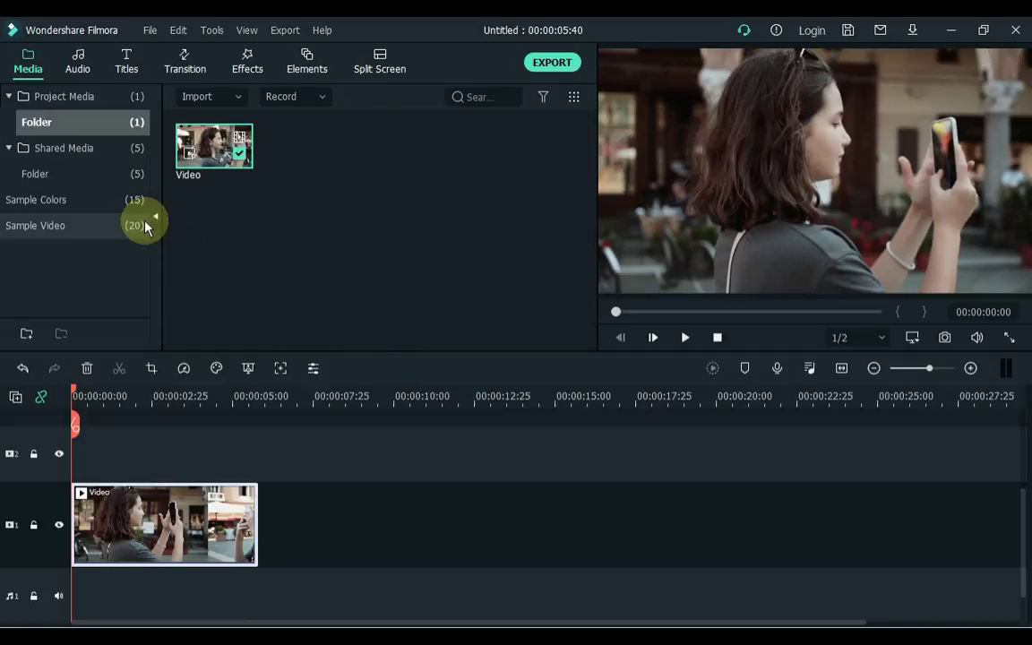
# Step: Place the Checkerboard sample colour on track 2 and extend it to the video's length
pyautogui.click(127, 203)
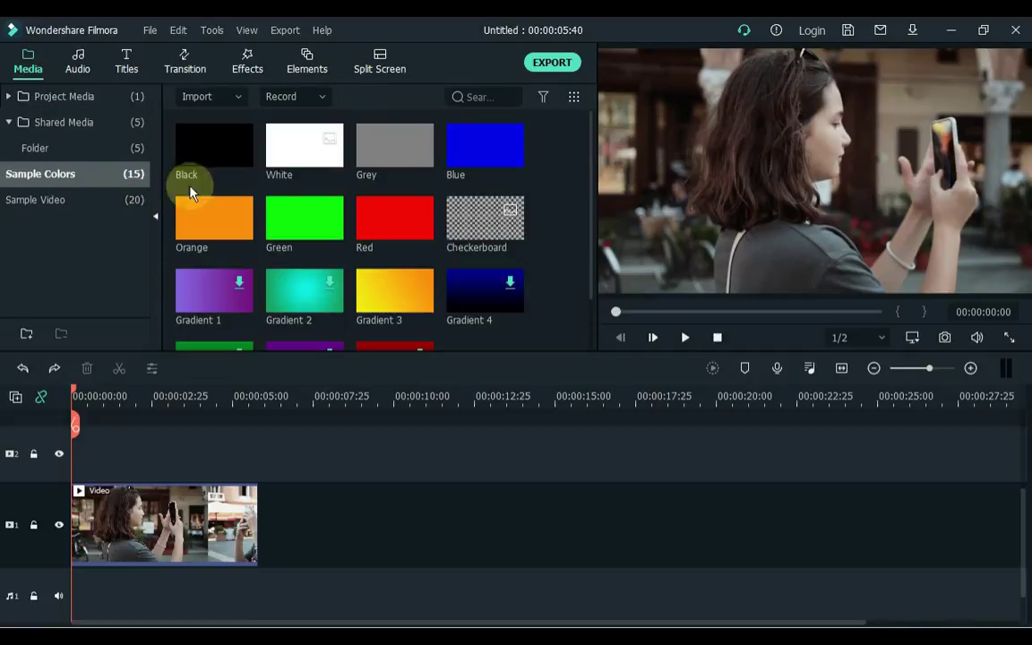
pyautogui.moveTo(473, 235); pyautogui.dragTo(57, 455)
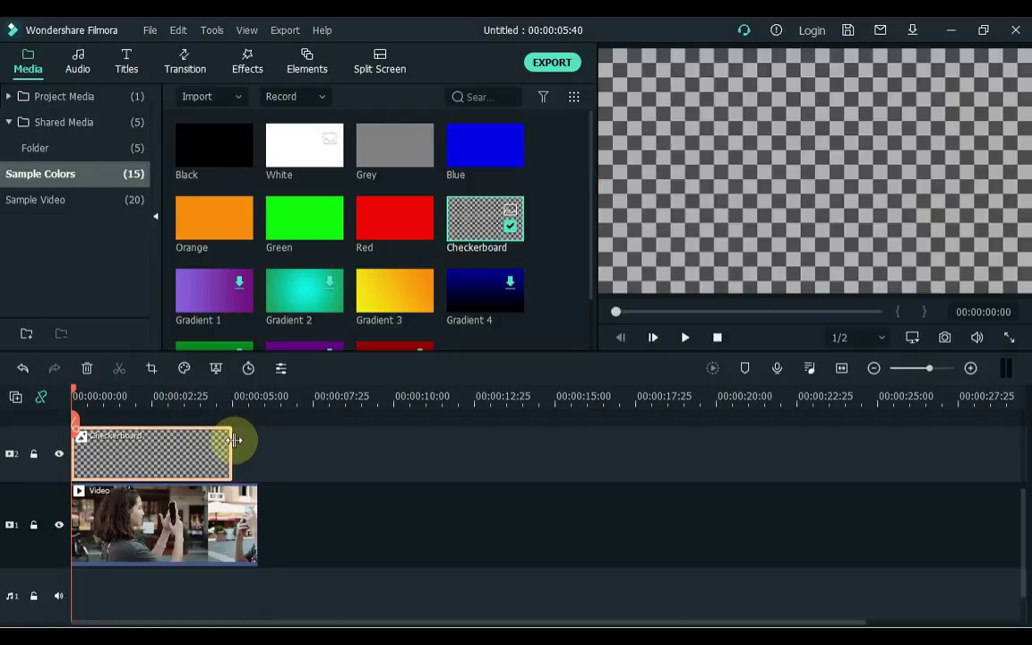
pyautogui.moveTo(238, 442); pyautogui.dragTo(257, 445)
# Step: Apply the Image Mask effect, found by searching 'mask', to the Checkerboard clip
pyautogui.click(249, 64)
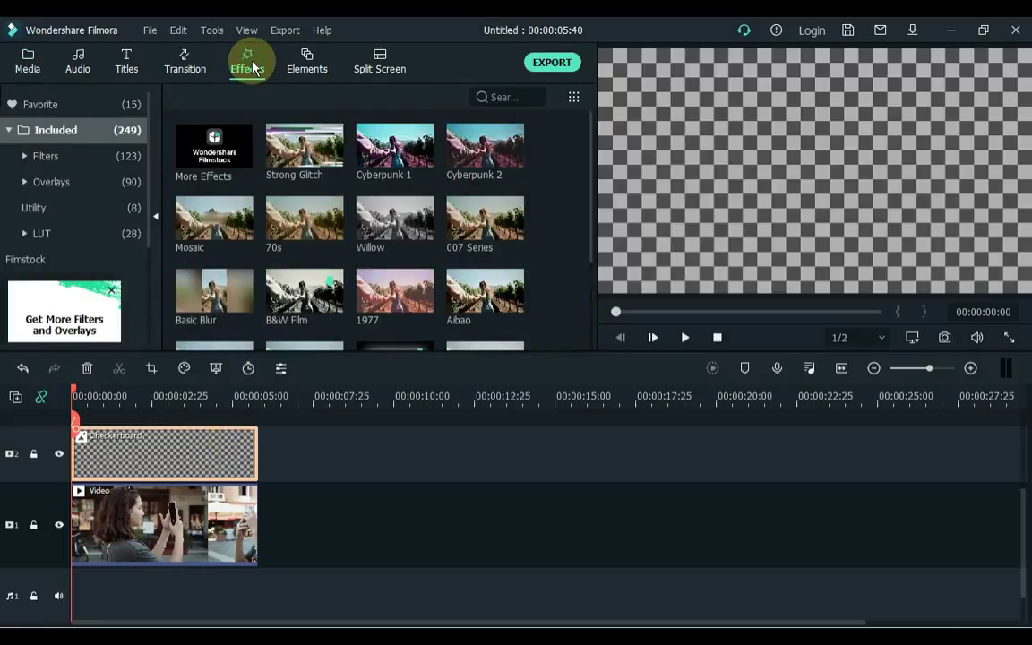
pyautogui.click(492, 97)
pyautogui.write('mask')
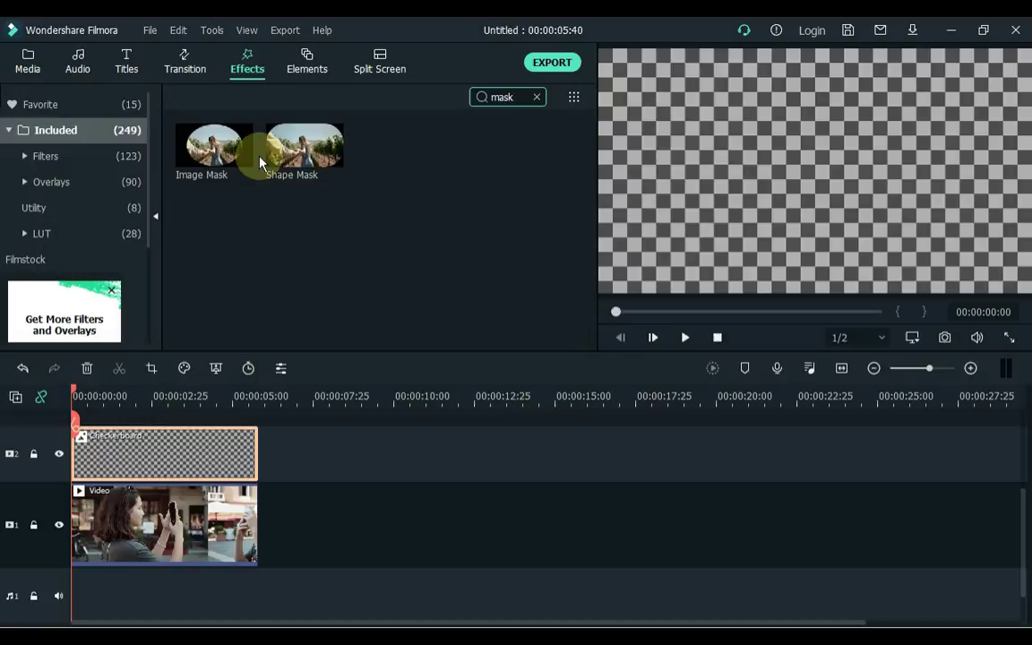
pyautogui.moveTo(214, 159)
pyautogui.moveTo(213, 160); pyautogui.dragTo(76, 454)
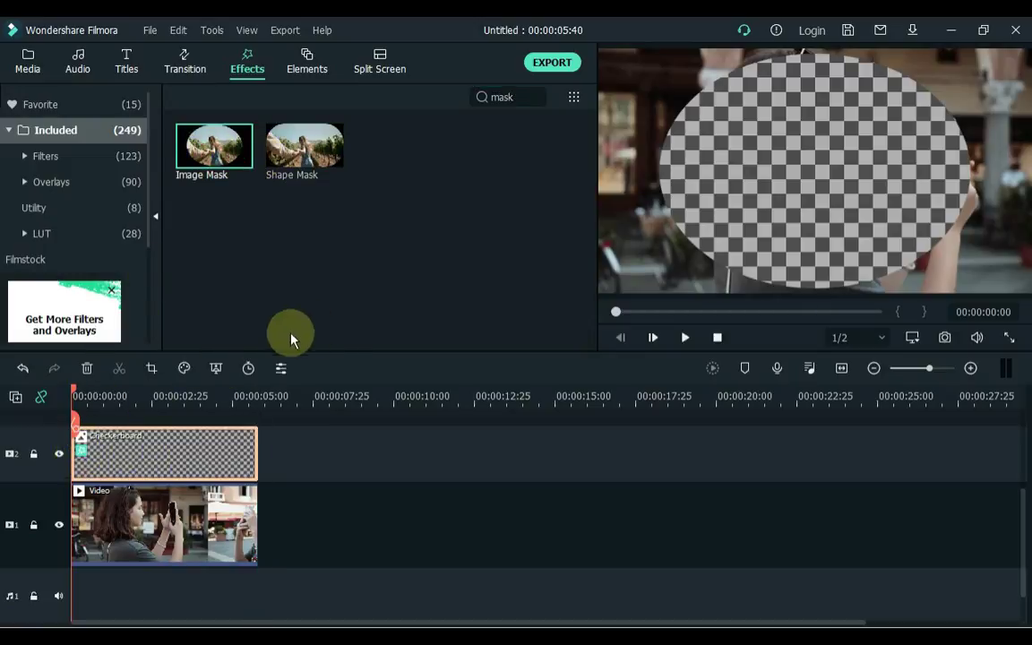
# Step: Shrink the oval mask in the preview and position it over the woman's head
pyautogui.click(763, 168)
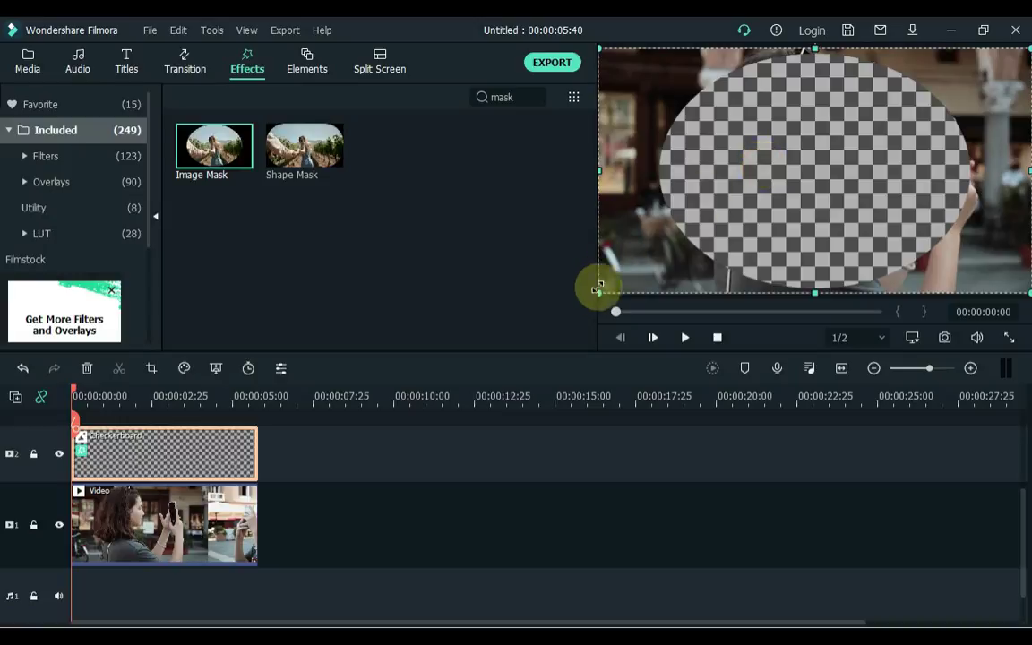
pyautogui.moveTo(597, 302); pyautogui.dragTo(733, 246)
pyautogui.moveTo(735, 152); pyautogui.dragTo(816, 150)
pyautogui.moveTo(1029, 49); pyautogui.dragTo(928, 133)
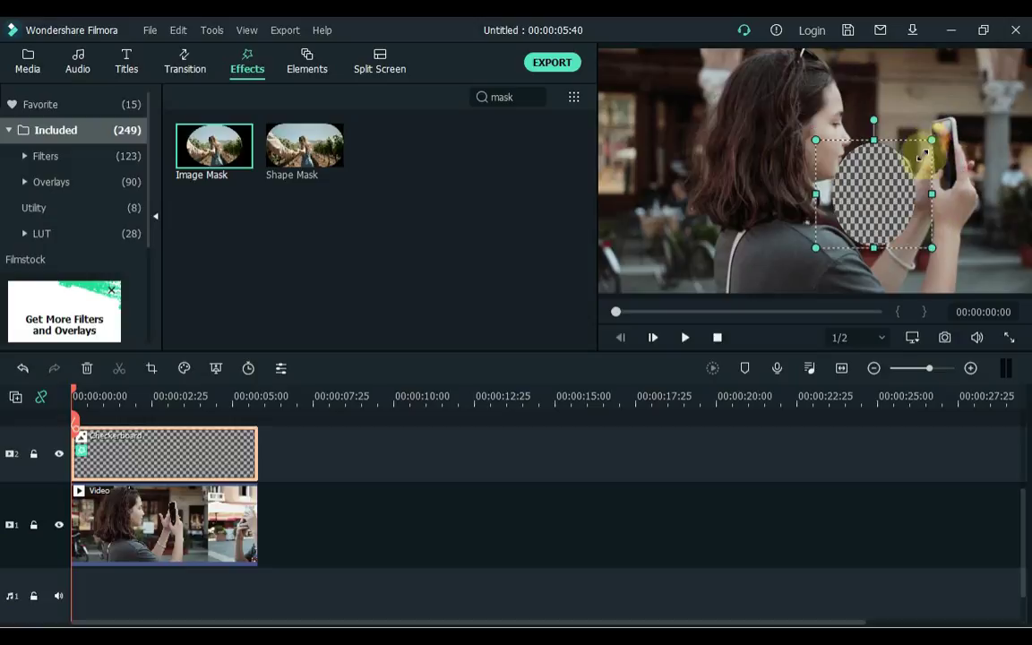
pyautogui.moveTo(846, 246); pyautogui.dragTo(815, 190)
pyautogui.moveTo(834, 100); pyautogui.dragTo(832, 90)
pyautogui.moveTo(785, 143); pyautogui.dragTo(781, 141)
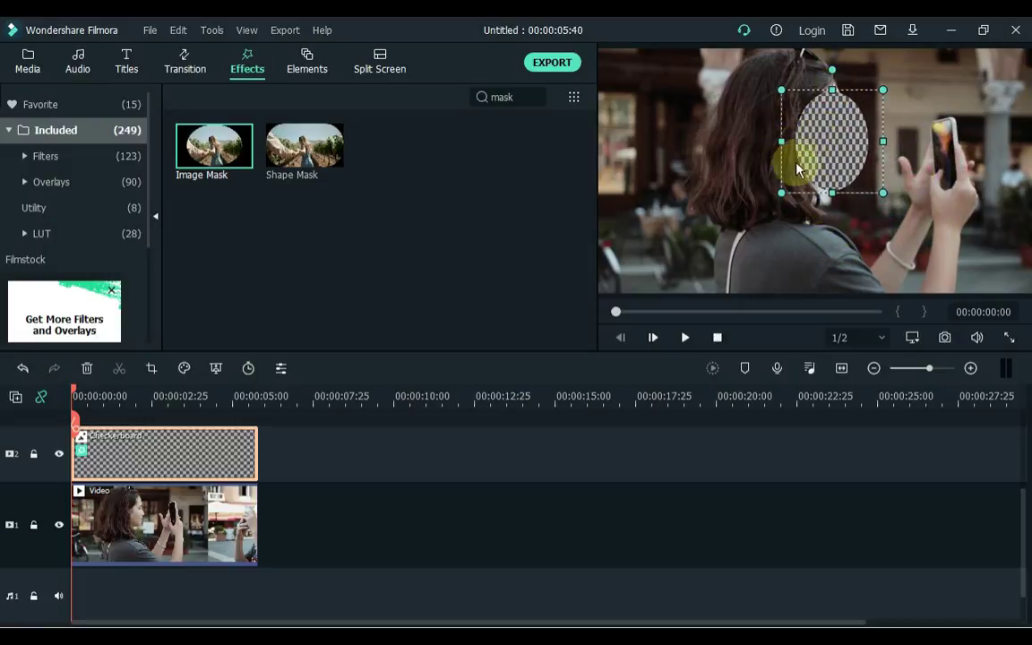
# Step: With track 2 hidden, set the Motion Tracking box on the woman's face and track it
pyautogui.click(142, 538)
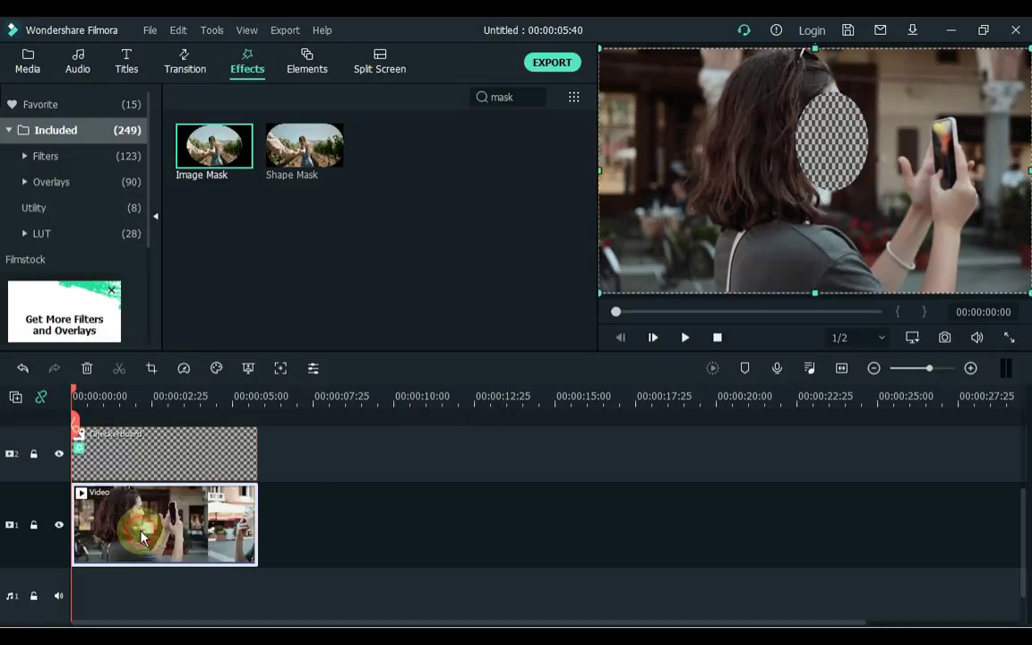
pyautogui.click(281, 368)
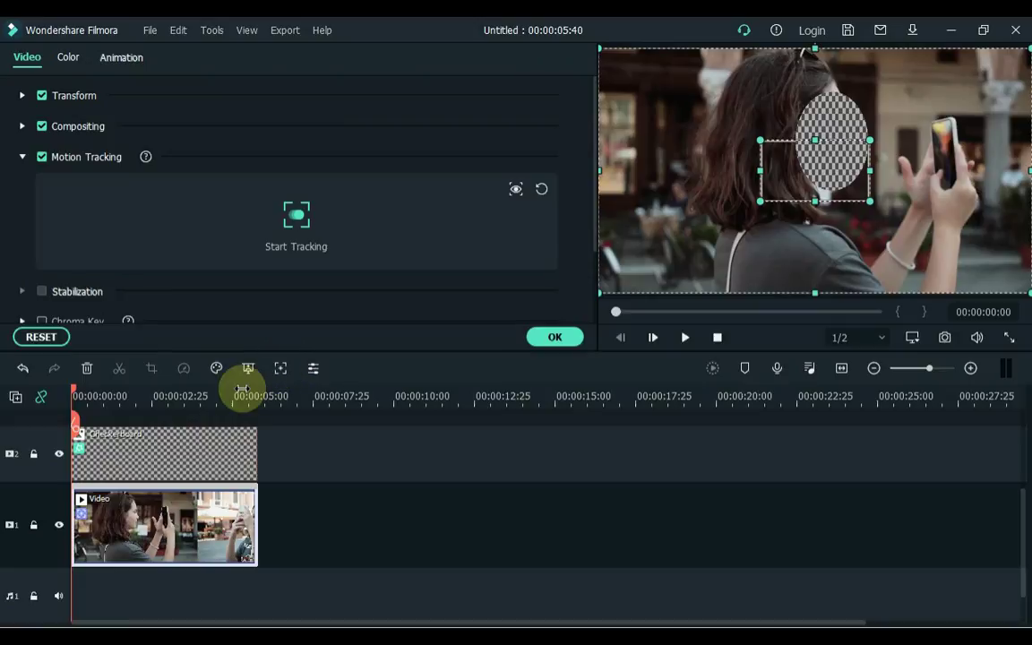
pyautogui.click(58, 456)
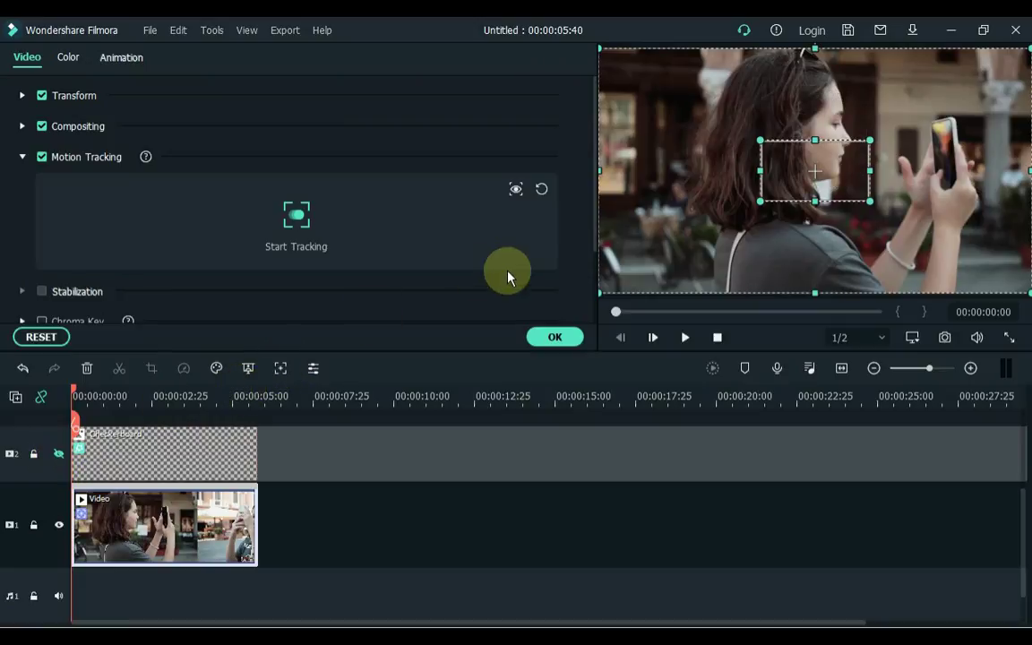
pyautogui.click(814, 177)
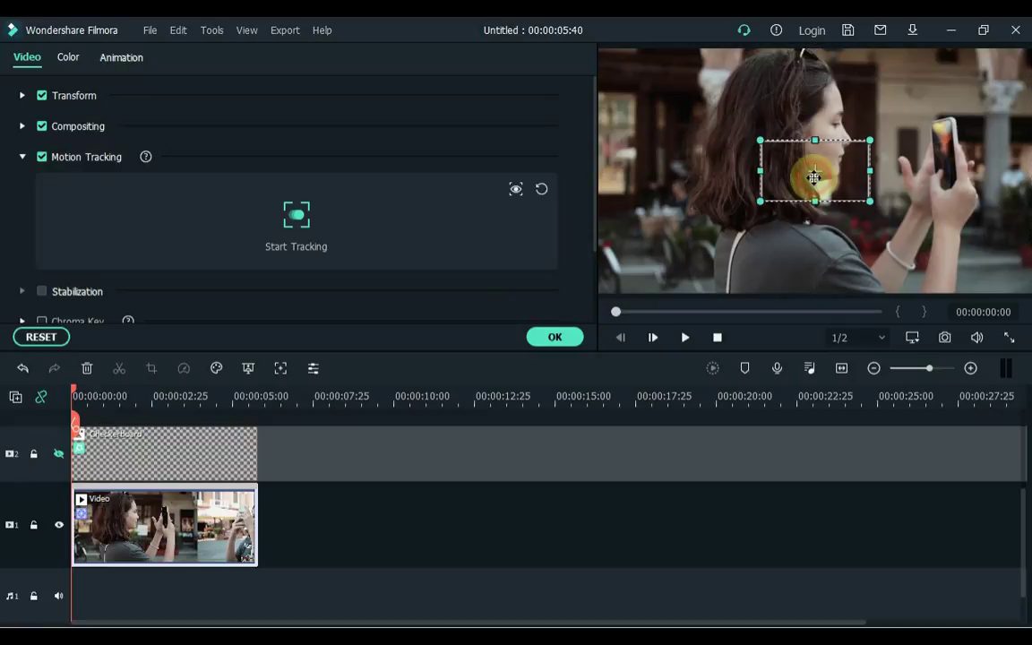
pyautogui.moveTo(813, 175); pyautogui.dragTo(833, 147)
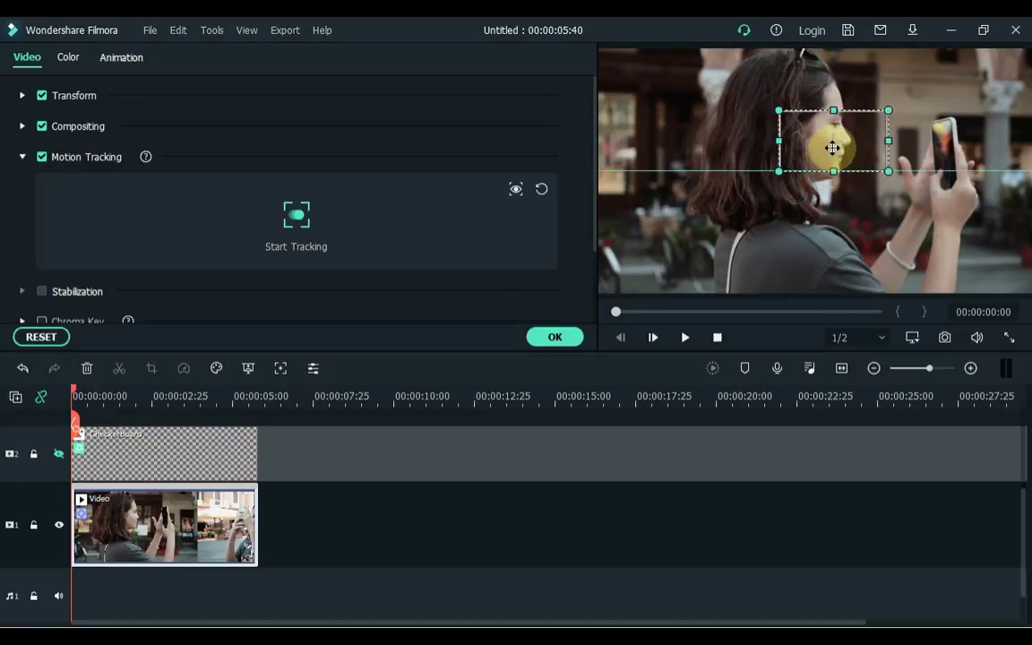
pyautogui.click(300, 205)
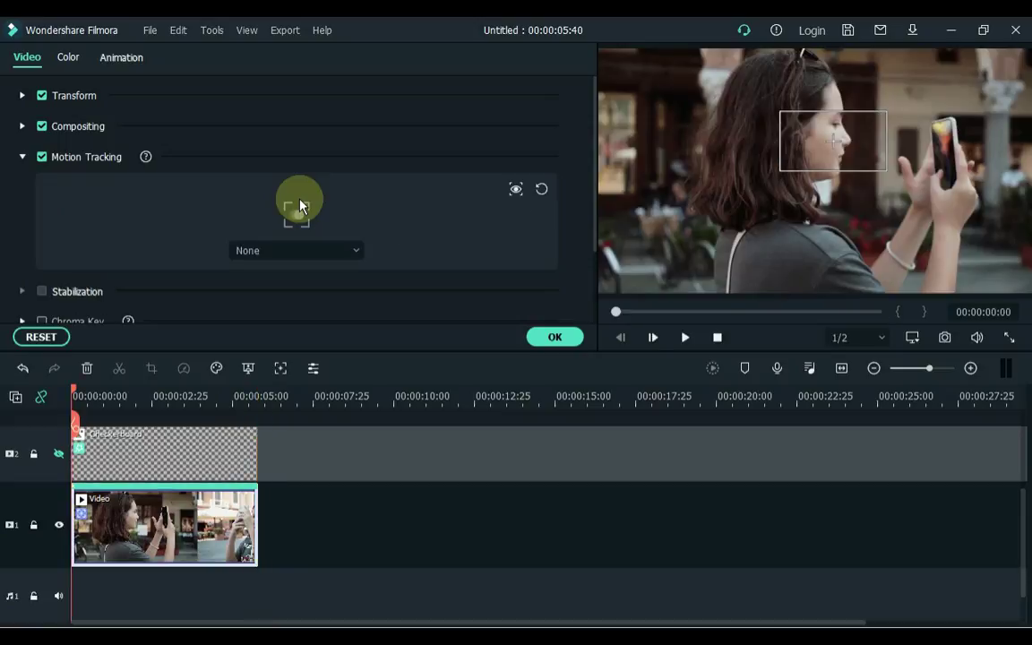
# Step: Link the Checkerboard clip to the tracked motion, show track 2 again, and confirm
pyautogui.click(293, 253)
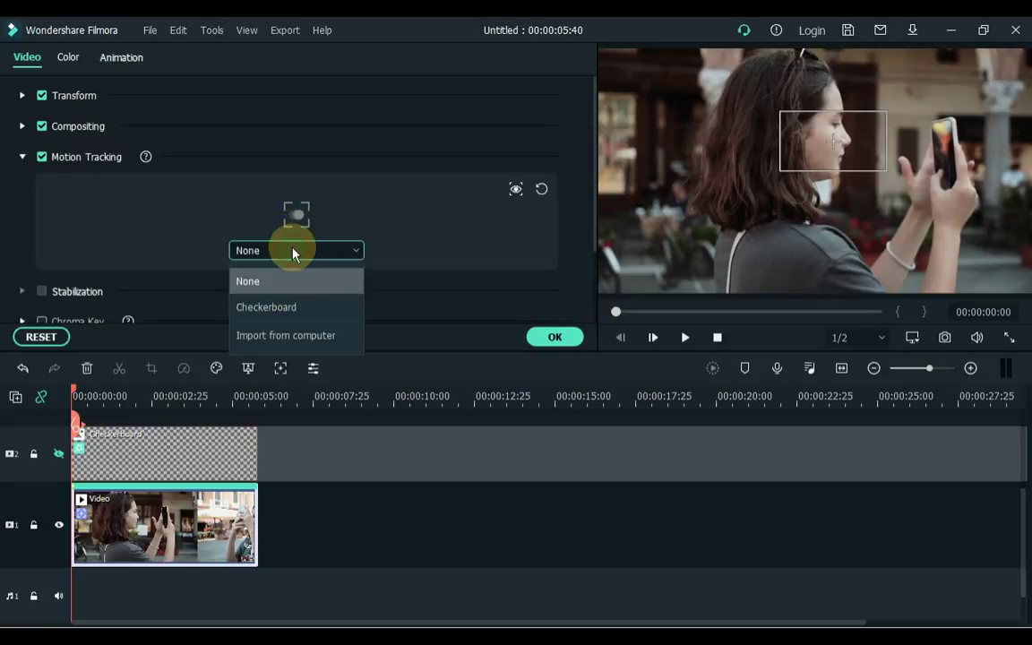
pyautogui.click(285, 308)
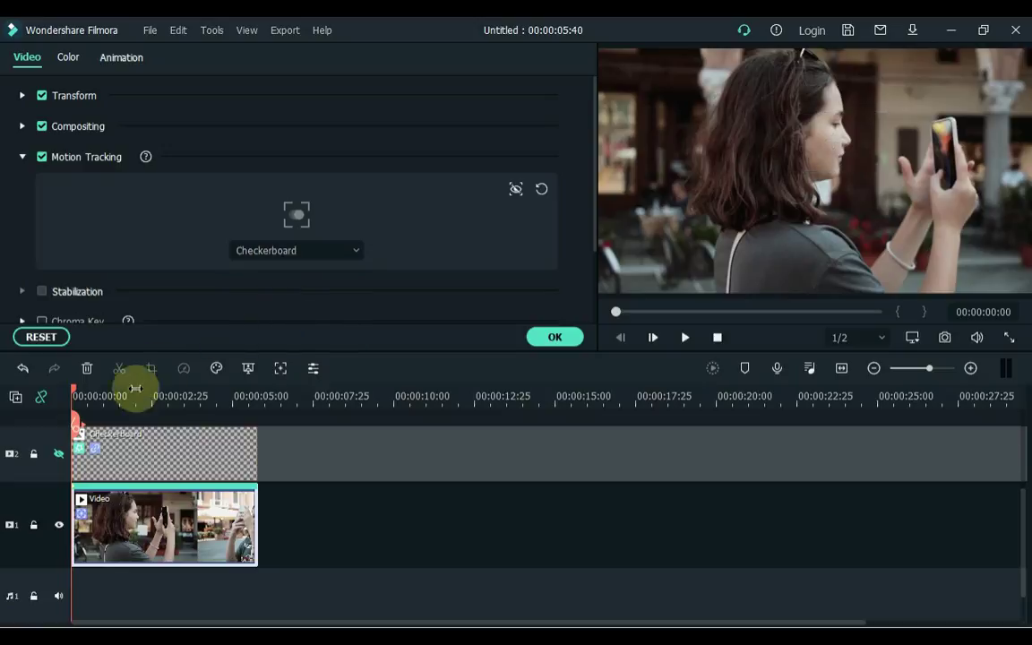
pyautogui.click(60, 455)
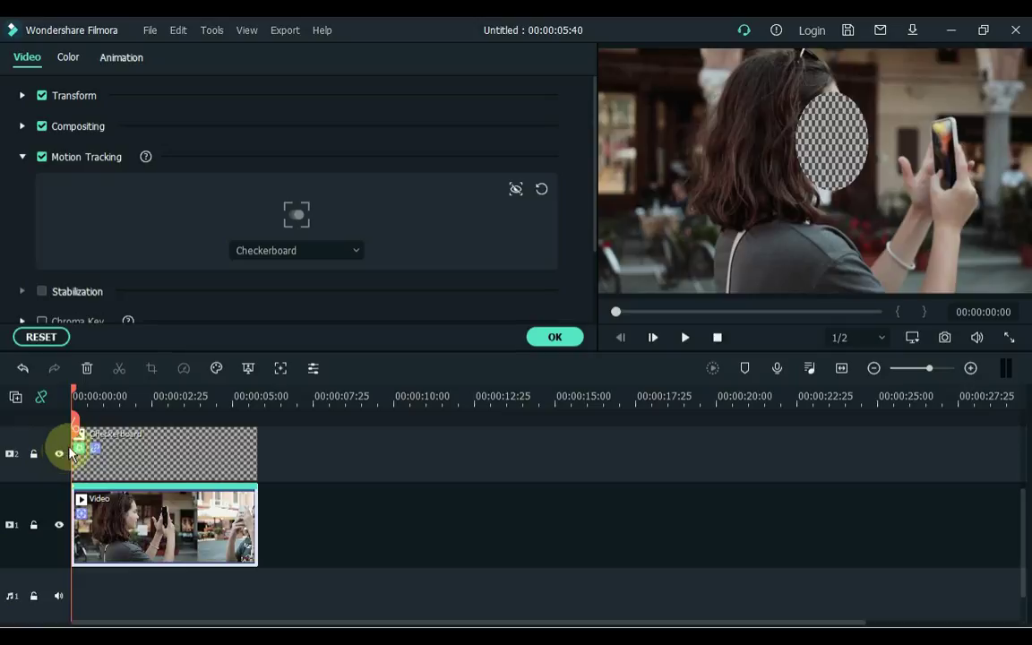
pyautogui.click(559, 338)
# Step: Play the timeline to check the checkerboard oval follows the woman's head
pyautogui.press('space')
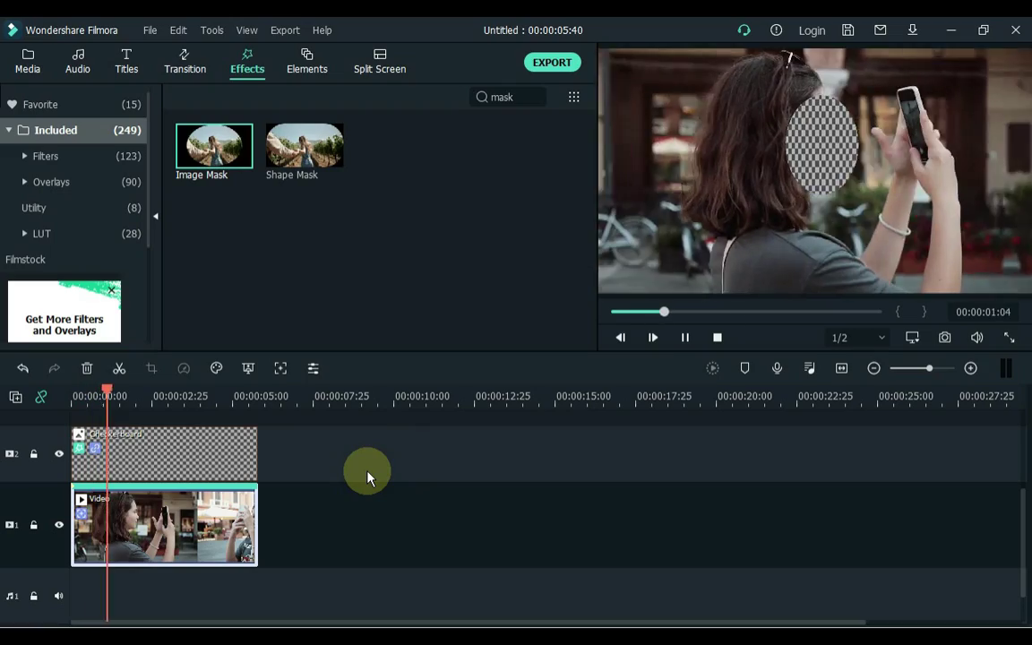